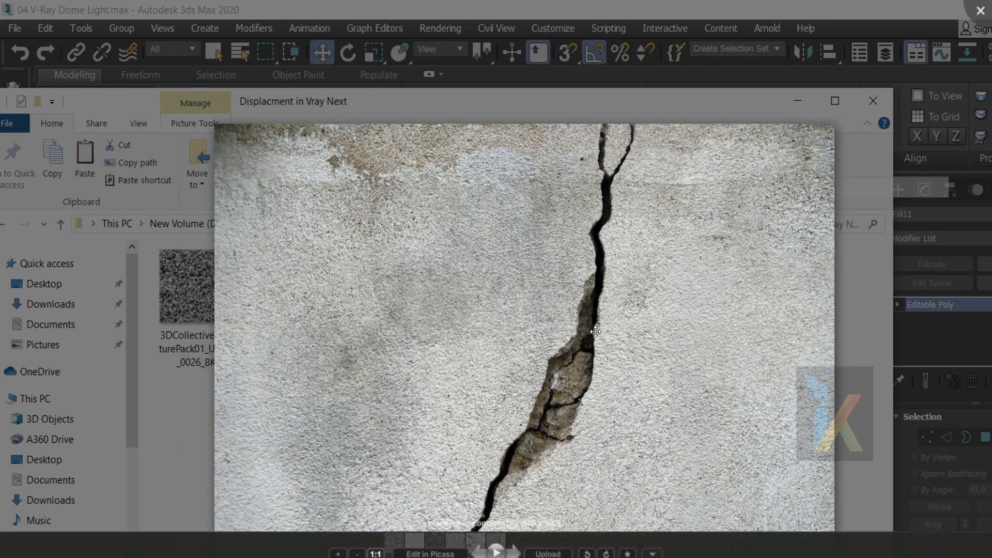
- Close the concrete crack image preview, and view the 137-pebbles-texture-seamless-hr-bump image at full size
key(Escape)
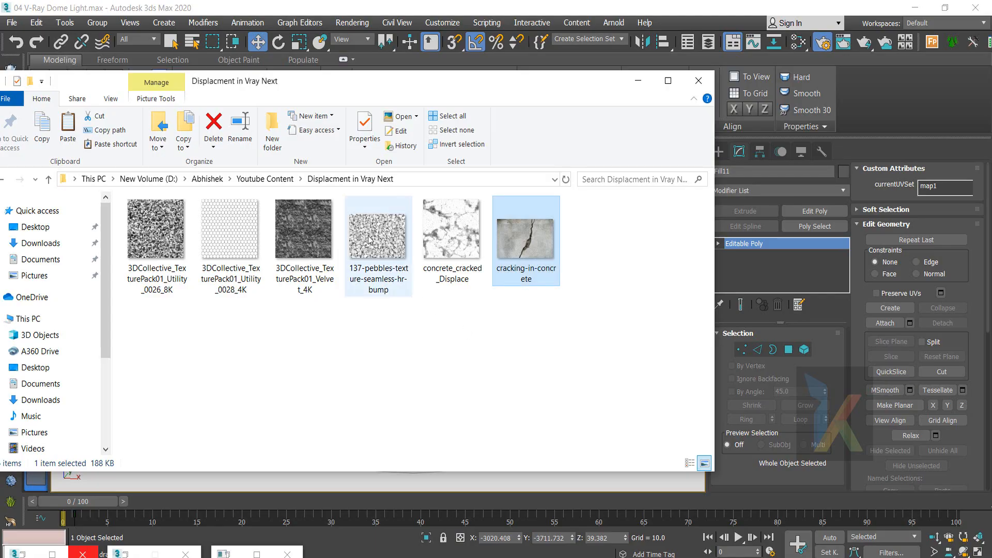
right_click(464, 284)
click(386, 151)
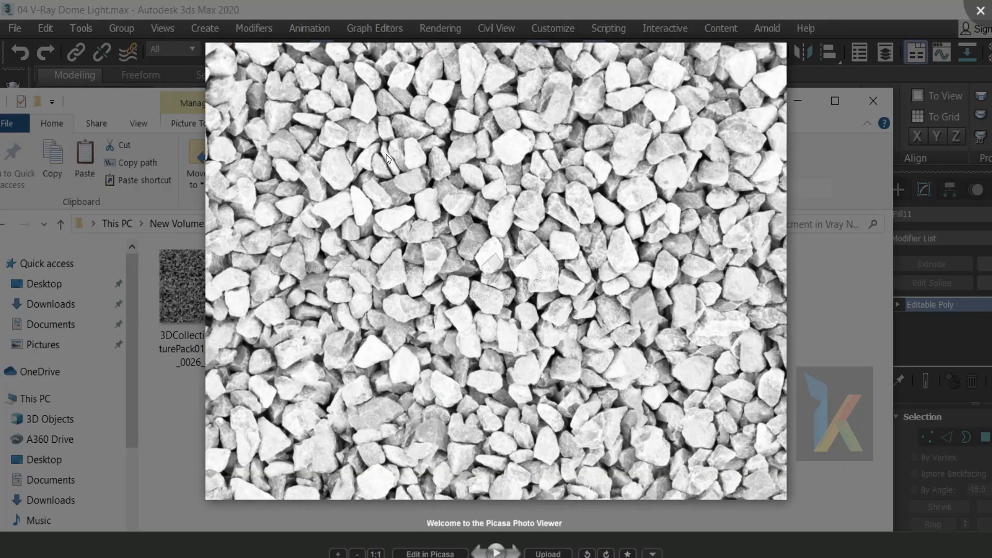
key(Escape)
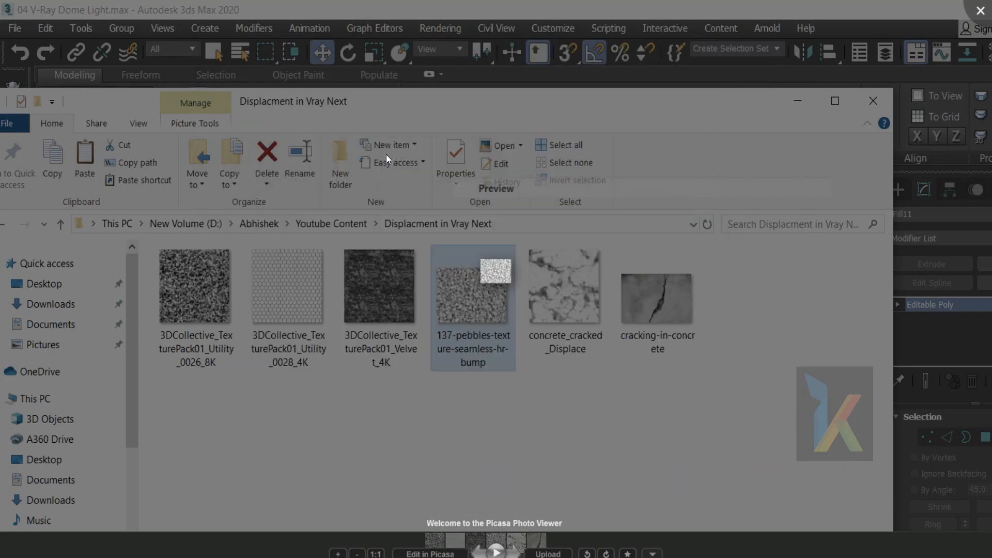
- Inspect the 3DCollective_TexturePack01_Utility_0028_4K hexagon texture closely, and minimise the texture folder window
right_click(218, 207)
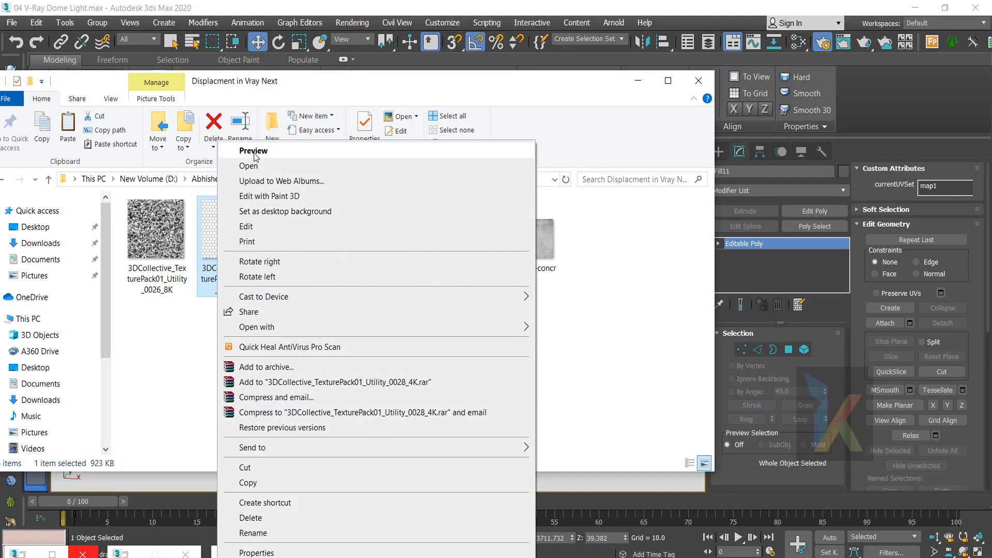
click(253, 152)
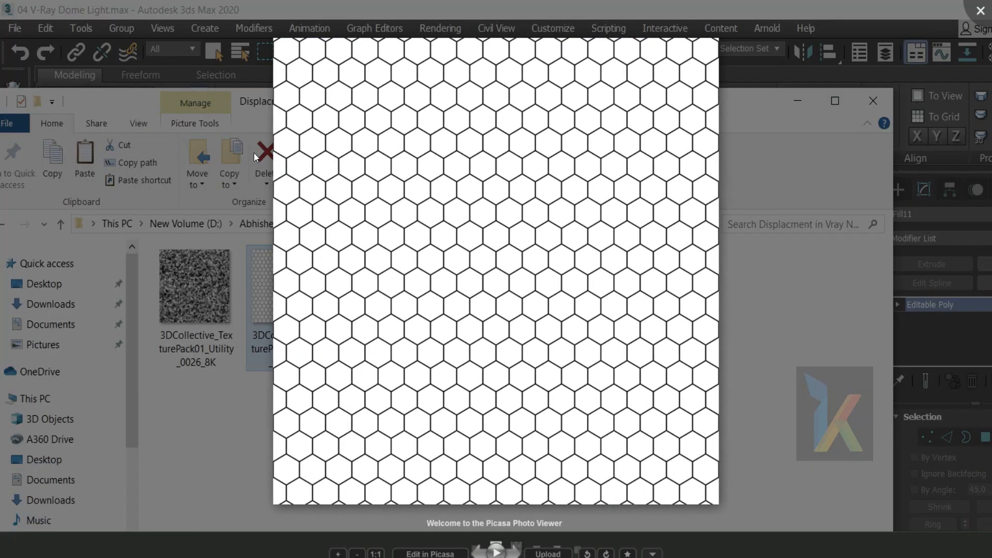
scroll(430, 267, up, 3)
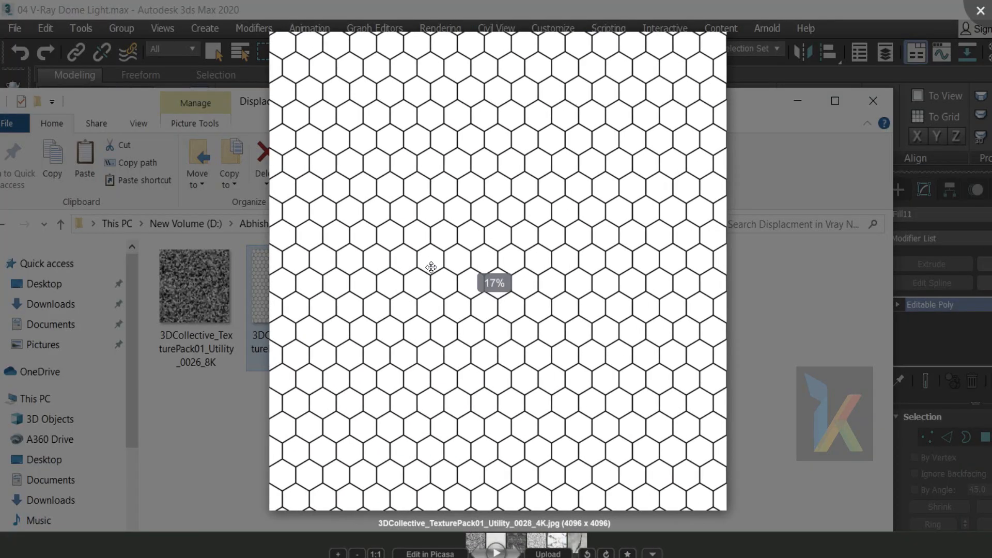
scroll(405, 194, up, 5)
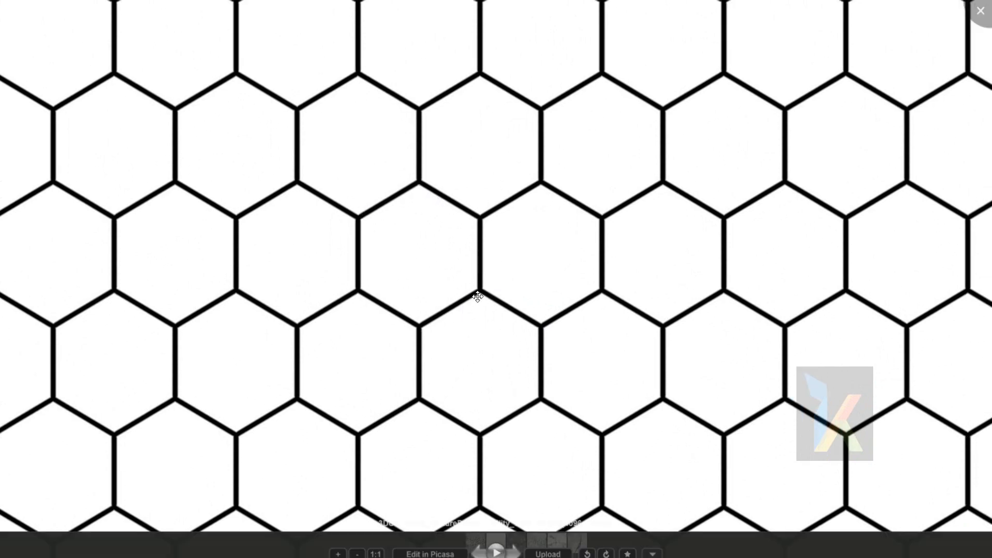
scroll(537, 322, down, 6)
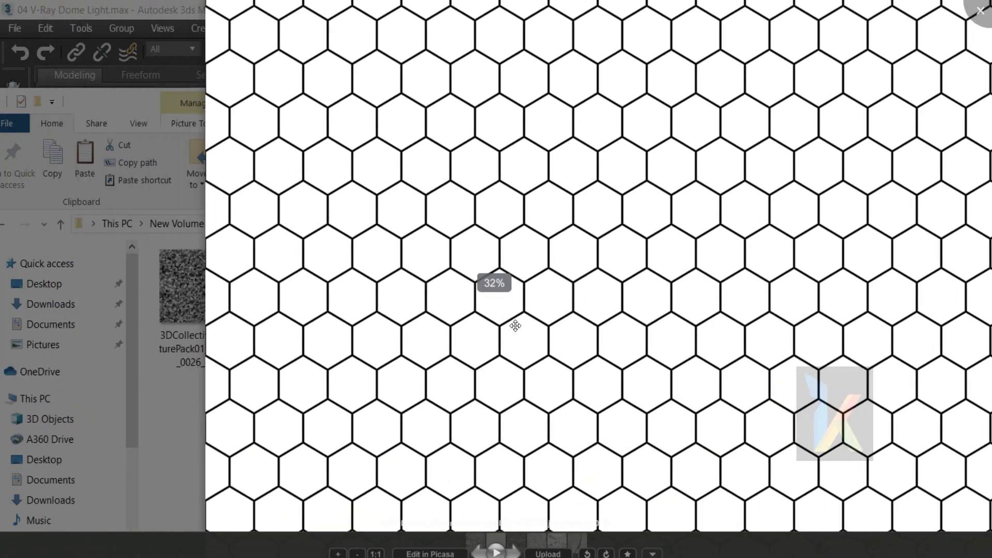
scroll(537, 322, down, 3)
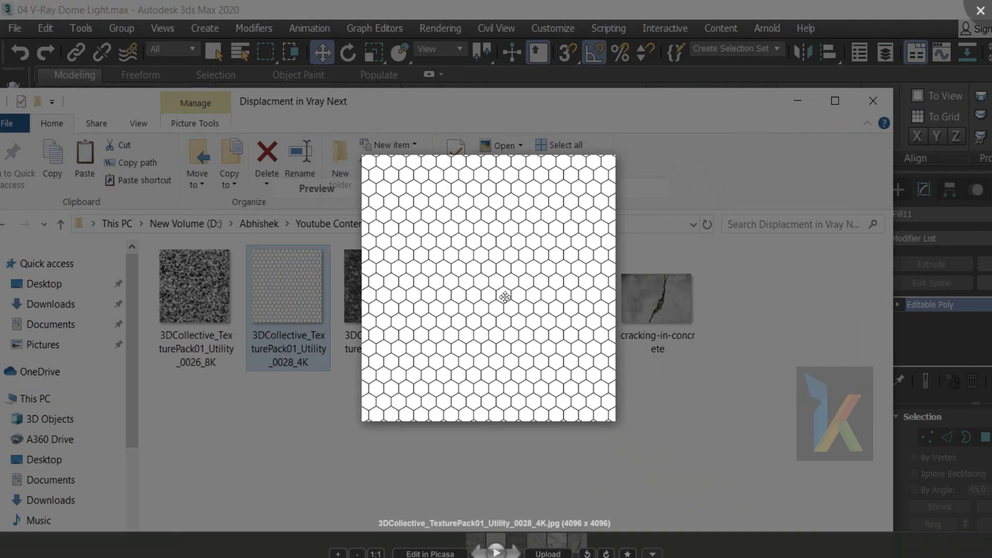
key(Escape)
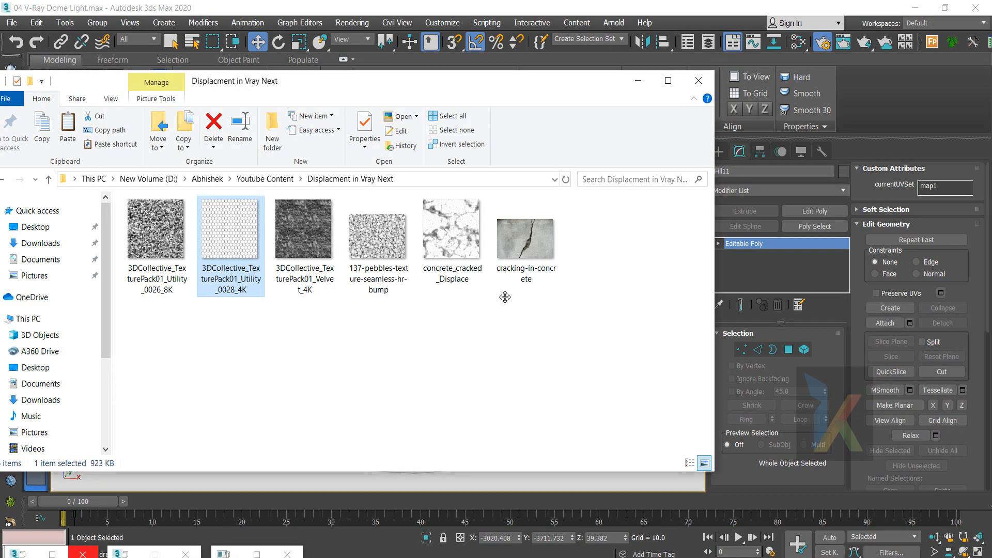
click(637, 82)
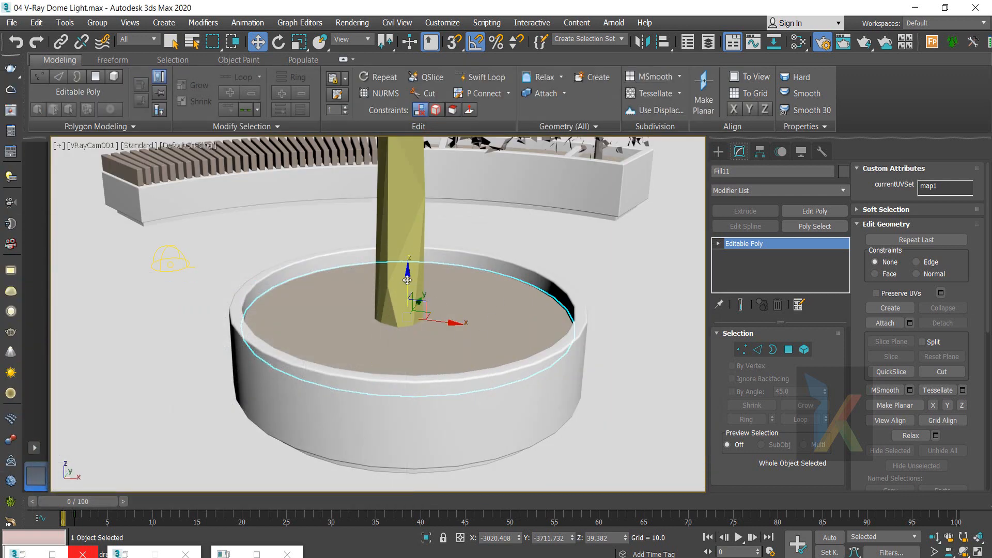
- Raise the soil surface out of the round planter along Z, and undo the move
drag(407, 279, 411, 175)
key(ctrl+z)
- Add a VRayDisplacementMod modifier to the round planter's soil surface, and delete that modifier from the stack
click(772, 191)
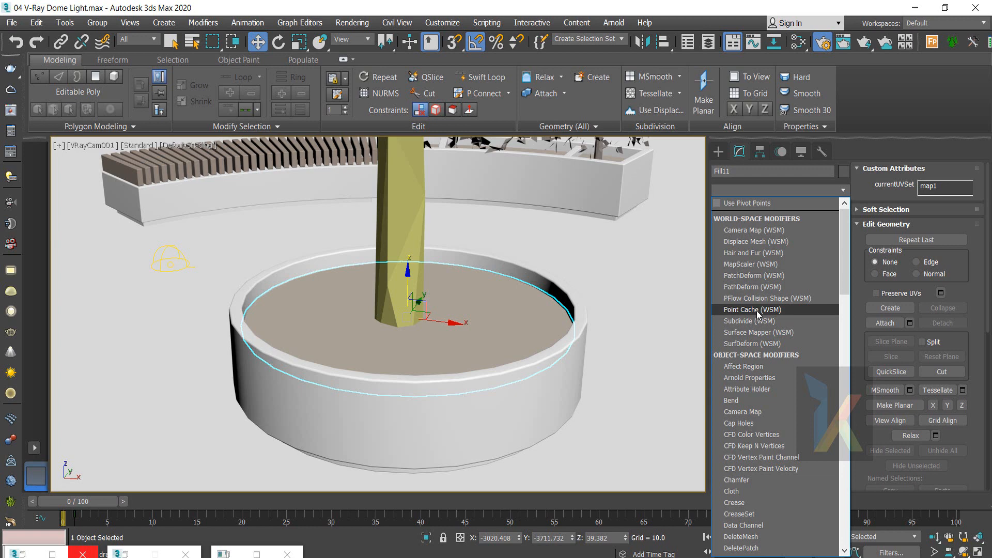
scroll(756, 311, down, 3)
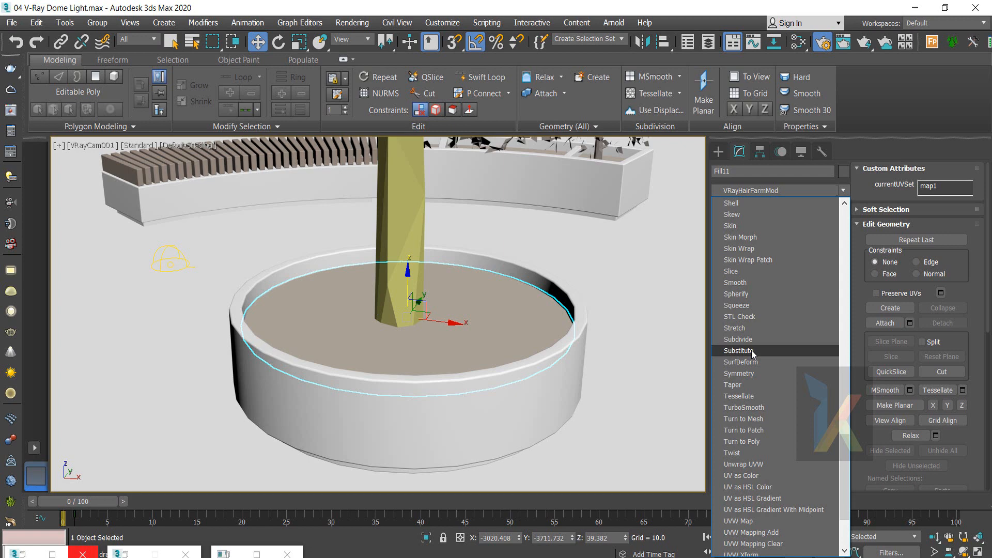
key(v)
key(v)
key(v)
key(v)
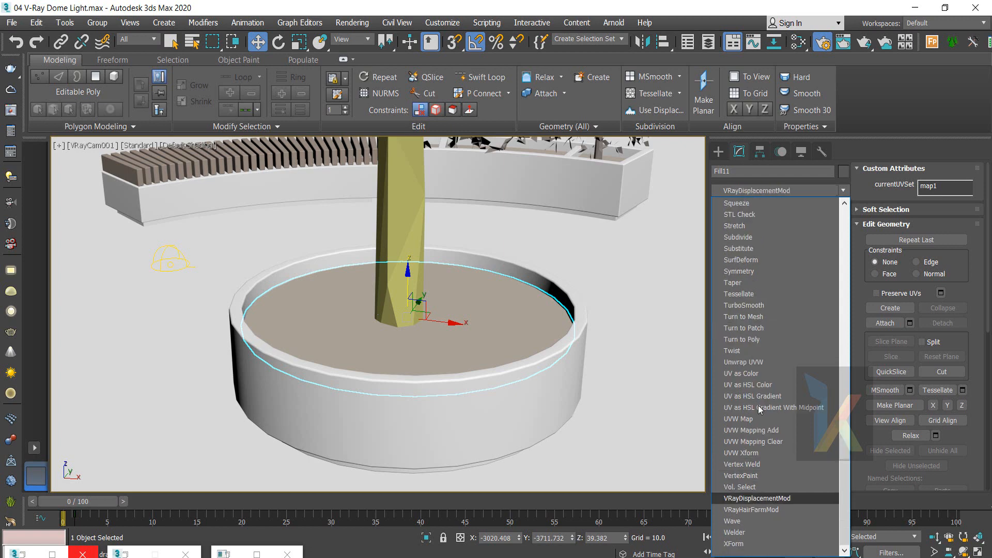
click(798, 498)
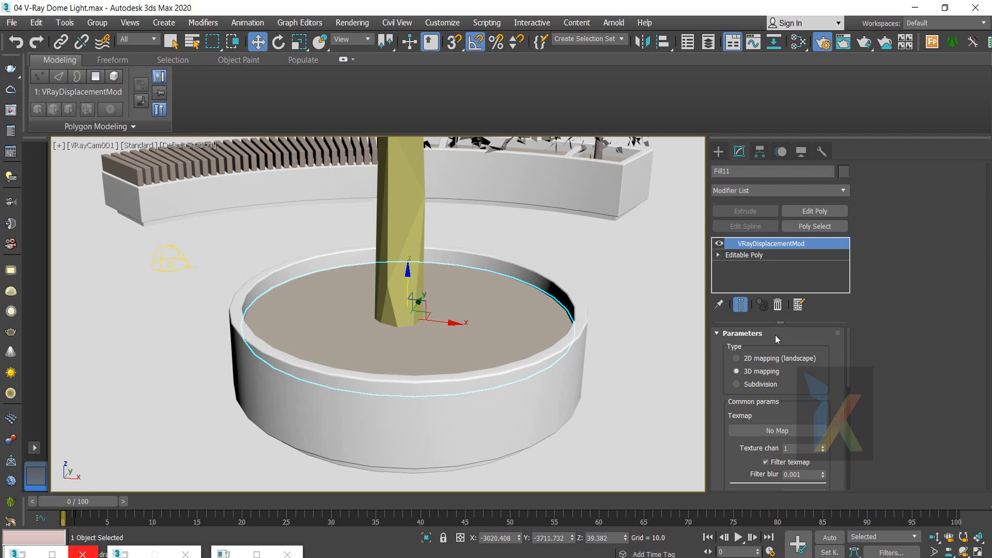
click(782, 302)
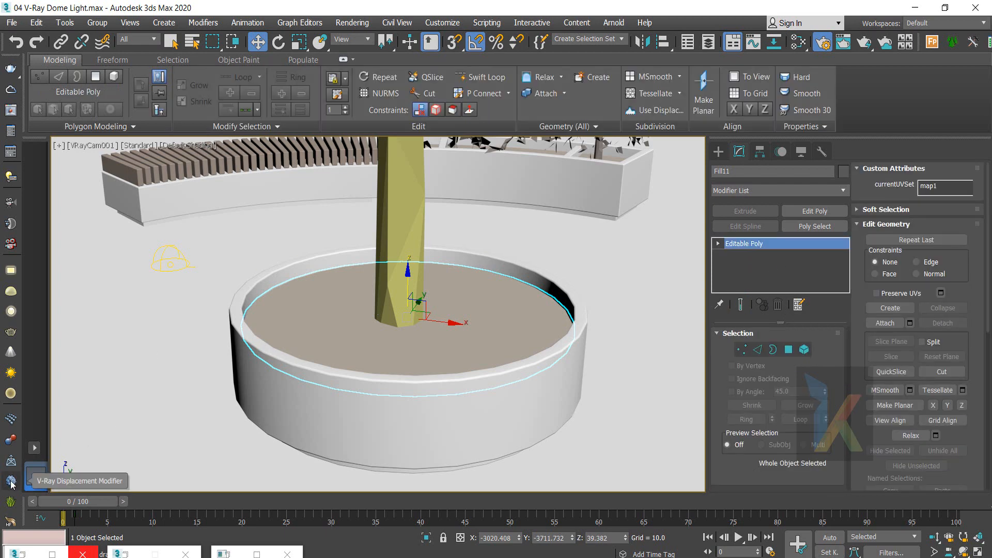
- Apply the V-Ray Displacement Modifier to the planter's soil surface with the type set to 3D mapping
click(11, 483)
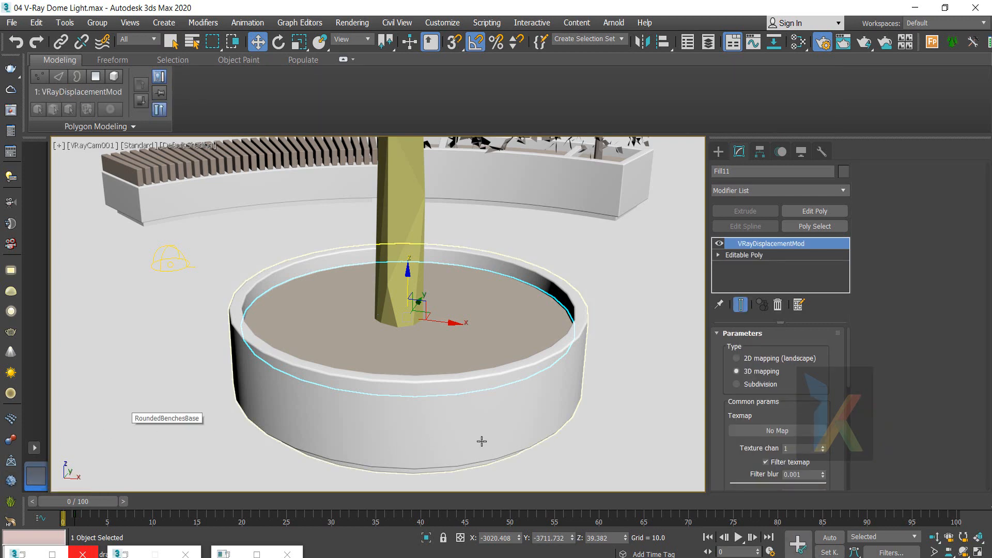
click(736, 358)
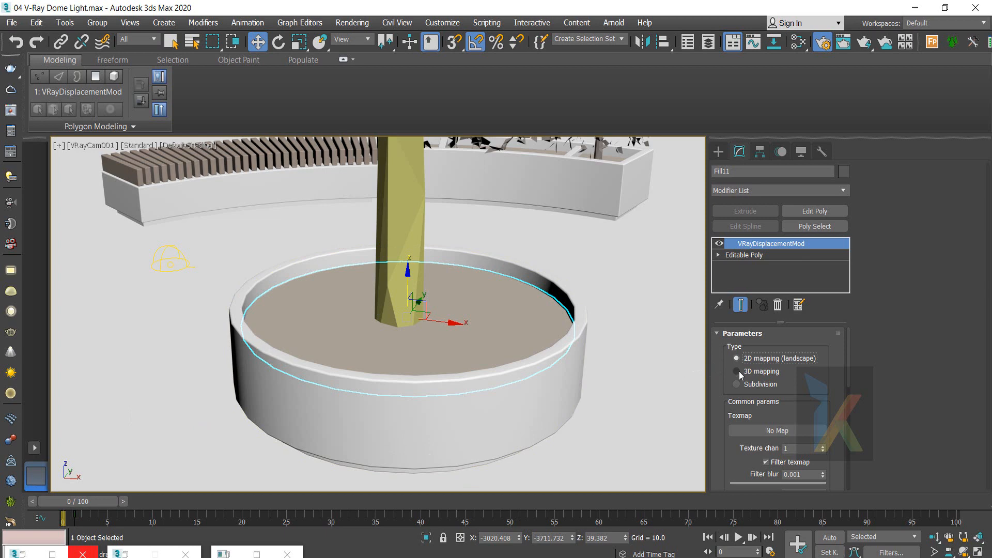
click(738, 371)
- Choose a Bitmap for the displacement modifier's texmap and select the 3DCollective_TexturePack01_Utility_0026_8K image file
click(776, 431)
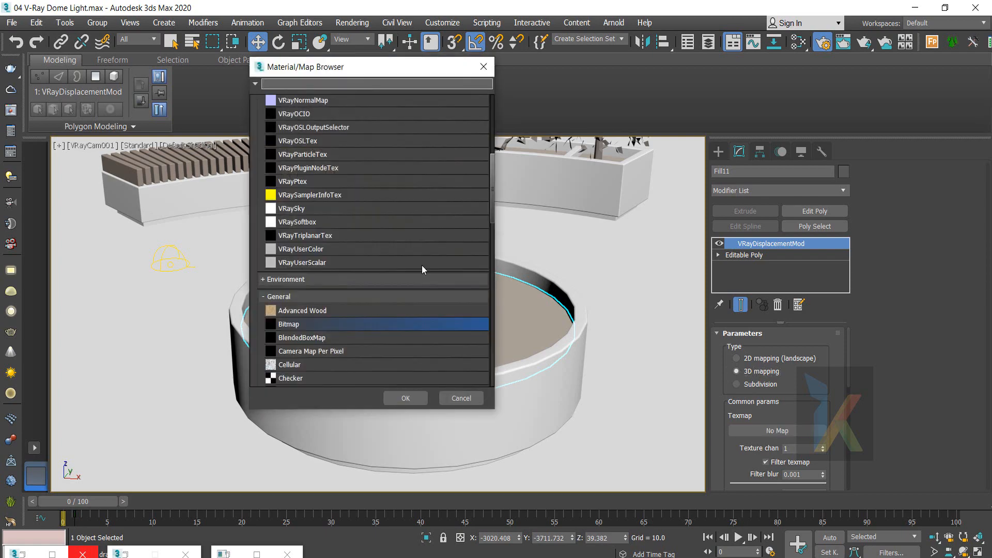
click(405, 397)
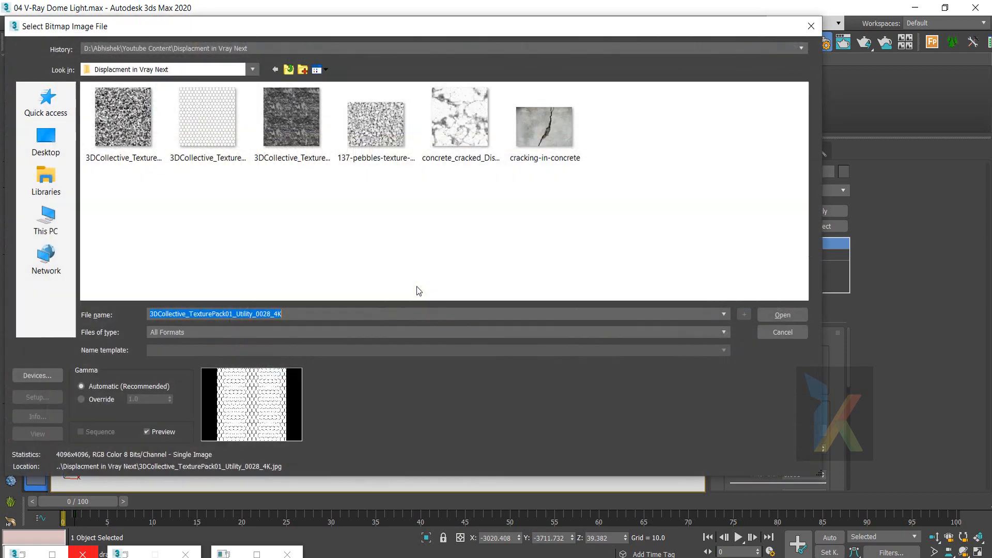
click(110, 140)
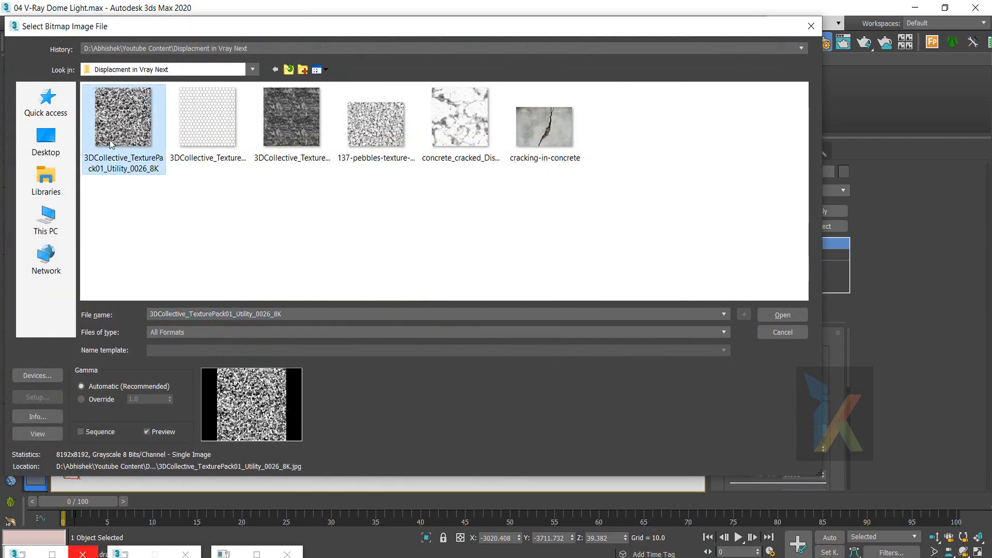
- Preview the displacement texture images in the folder, and load 3DCollective_TexturePack01_Utility_0026_8K as the modifier's texmap
right_click(109, 139)
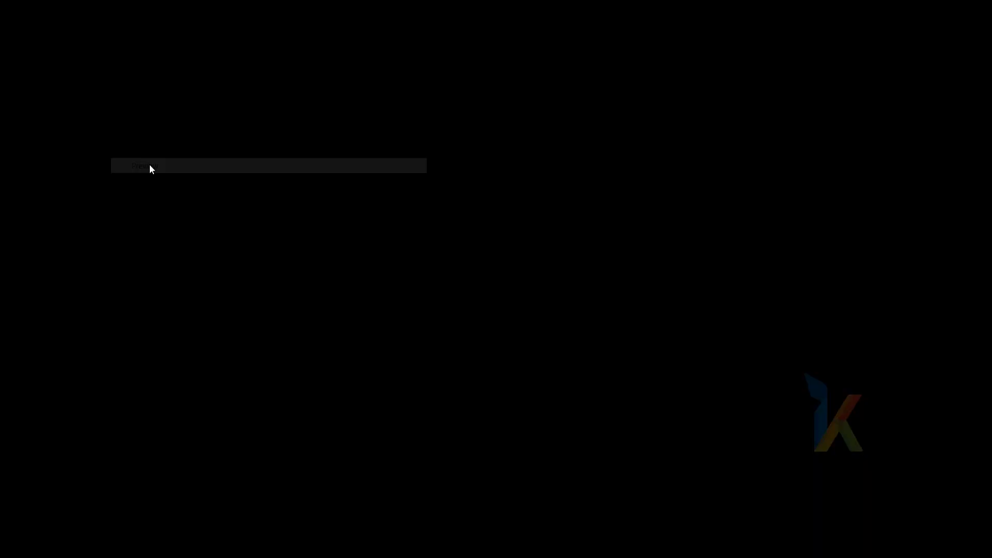
click(150, 166)
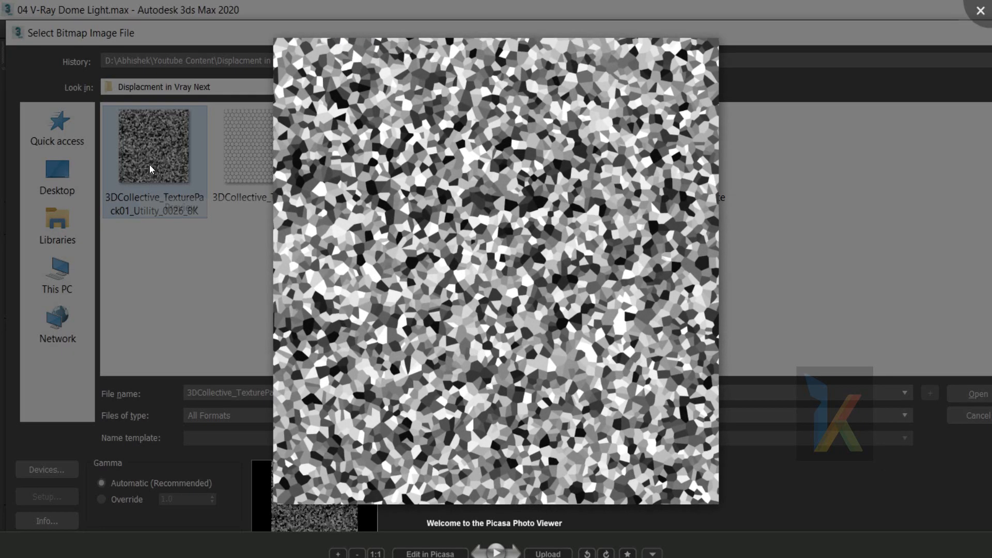
key(Escape)
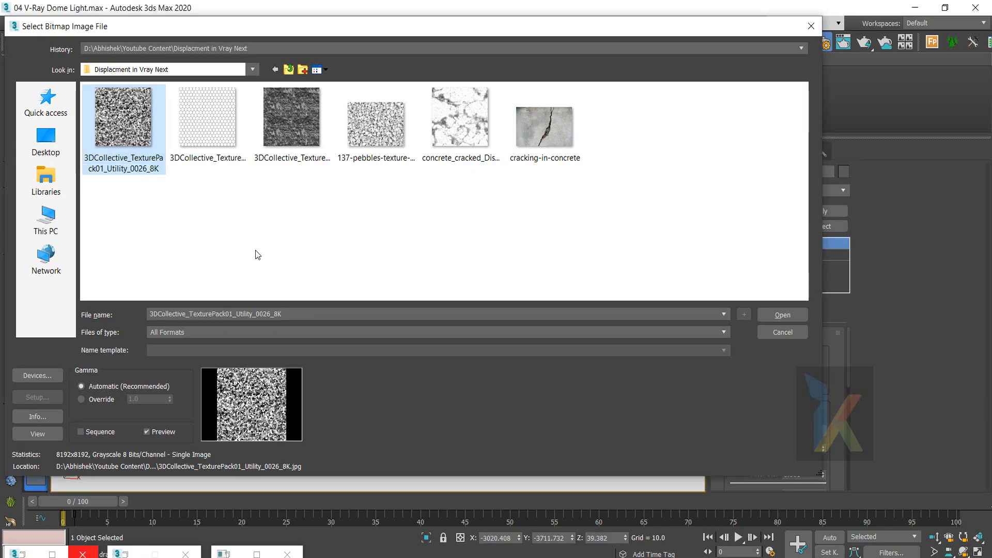
right_click(114, 123)
click(147, 153)
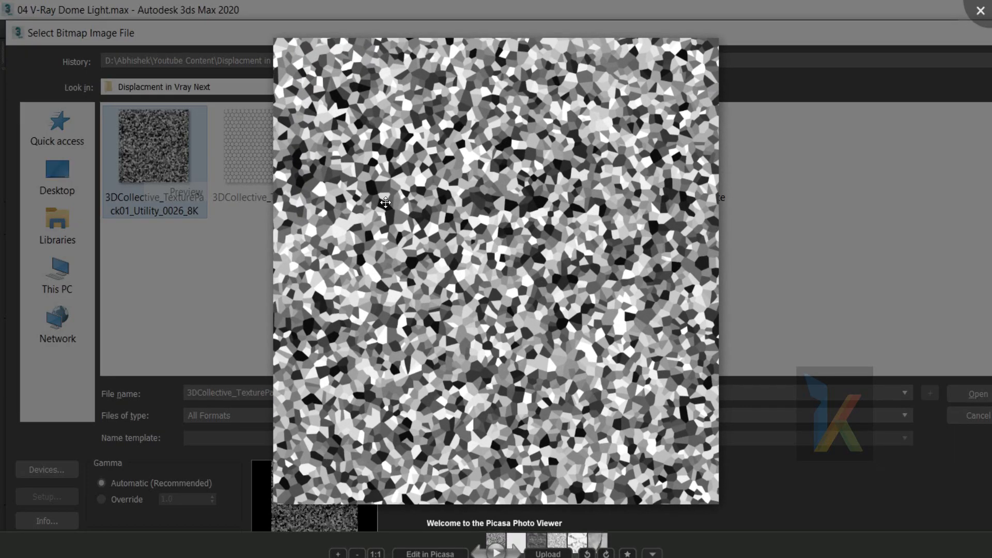
key(Right)
key(Right)
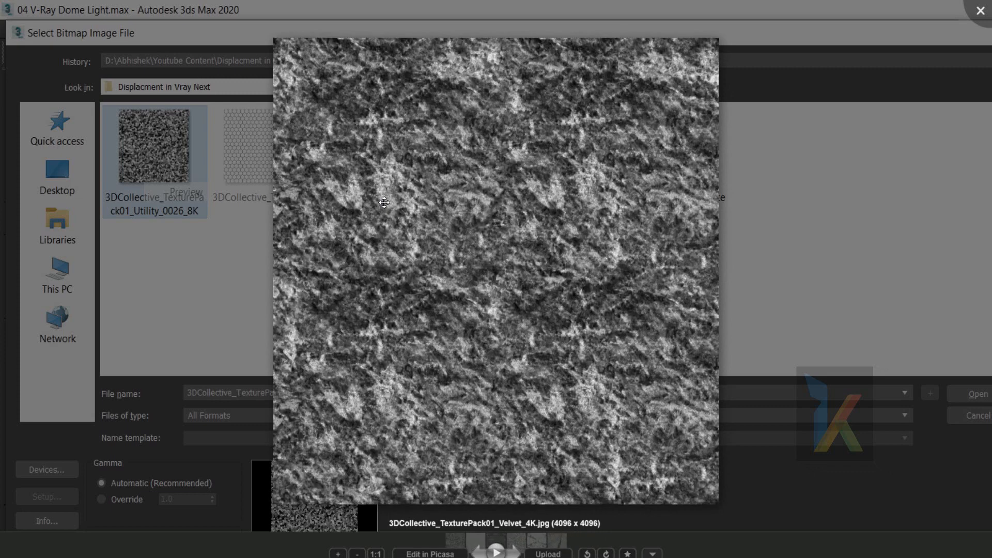
key(Right)
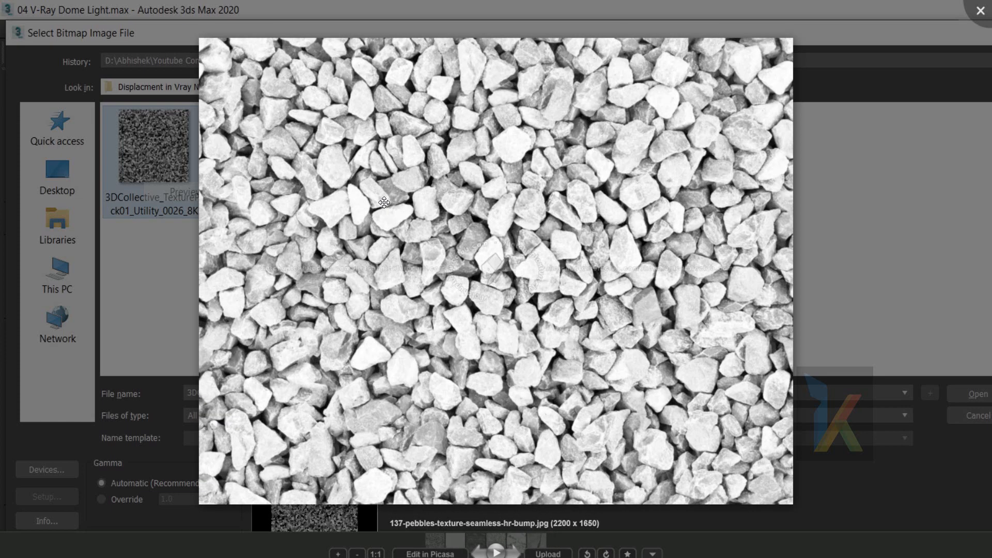
key(Right)
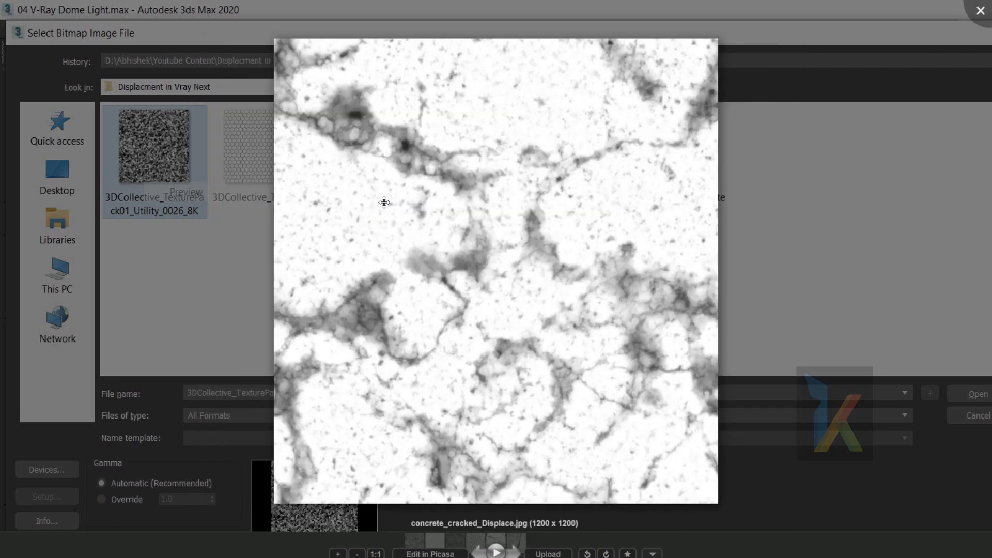
key(Right)
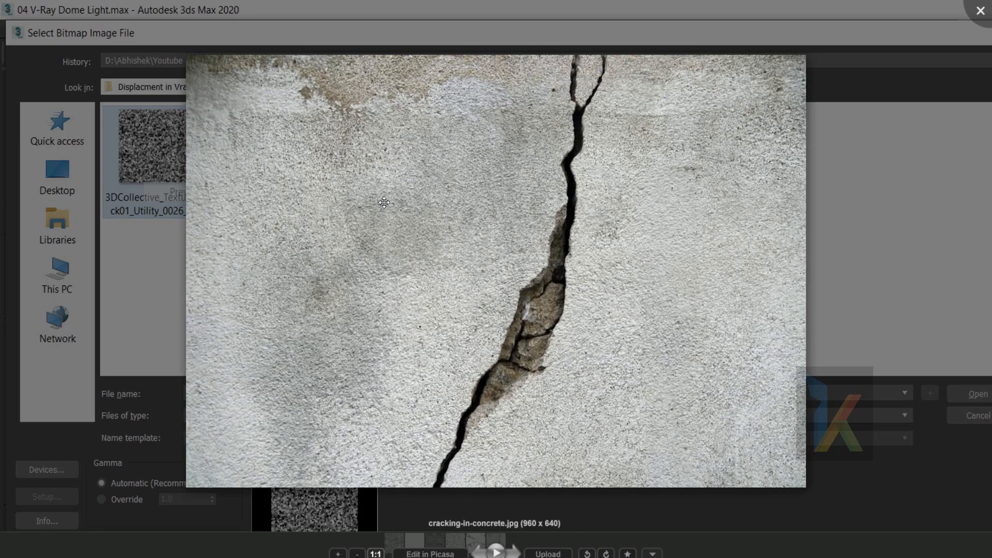
key(Escape)
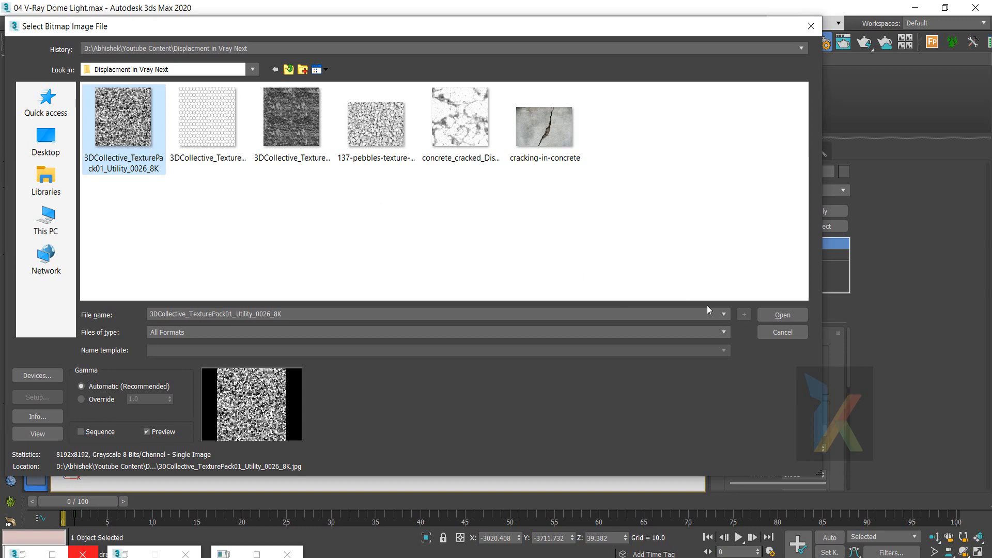
click(768, 314)
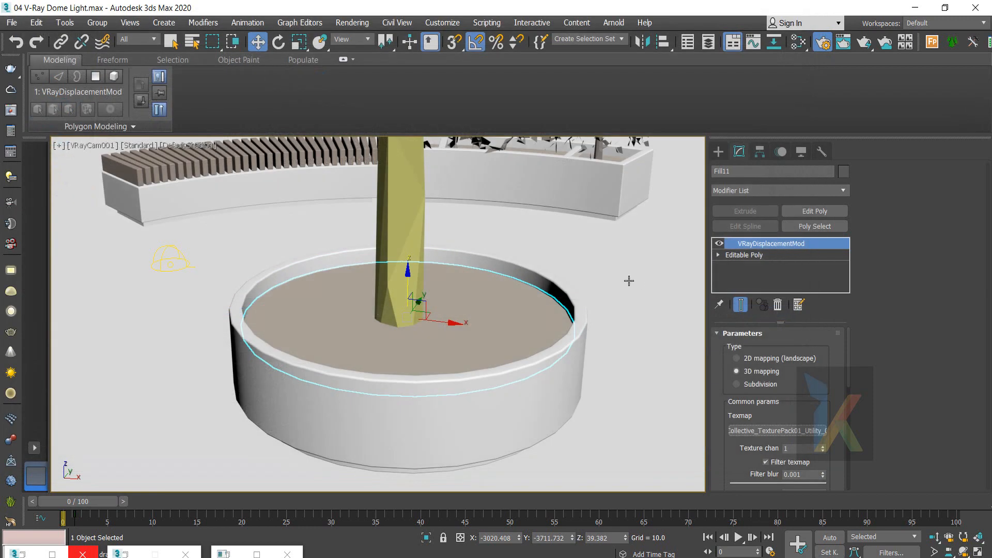
- Open the Slate Material Editor and rearrange the Pot_Soil_mtl material node and its VRayHDRI diffuse map node
key(m)
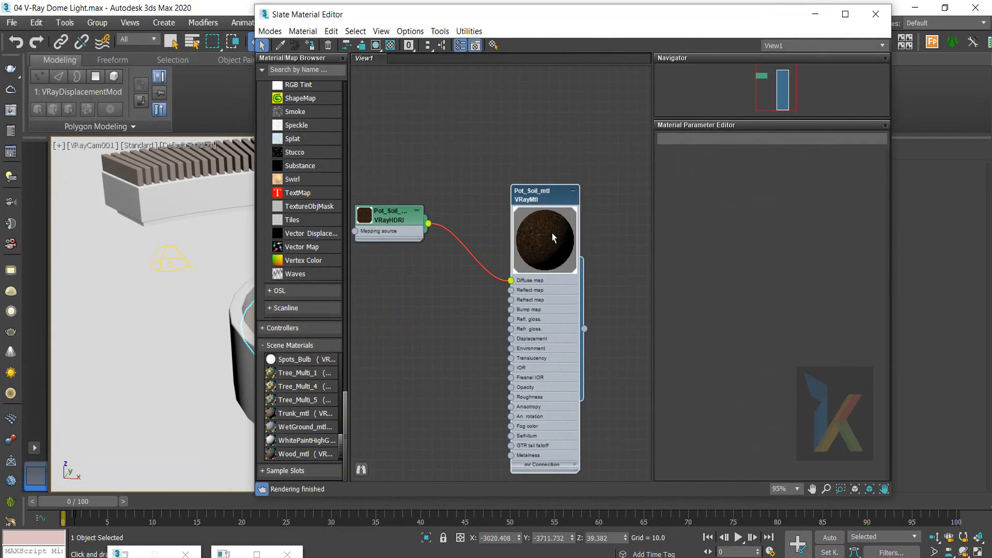
drag(547, 228, 537, 135)
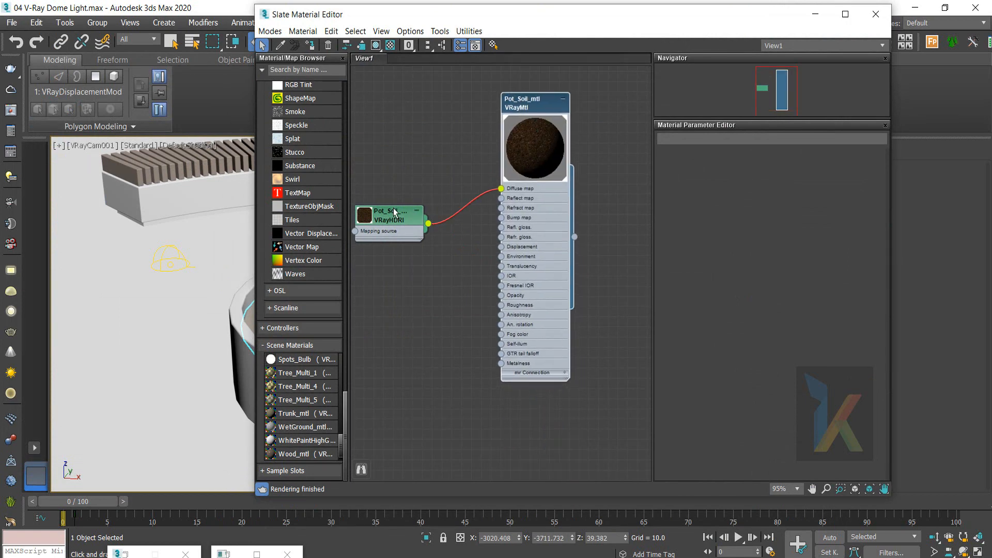
drag(417, 209, 539, 106)
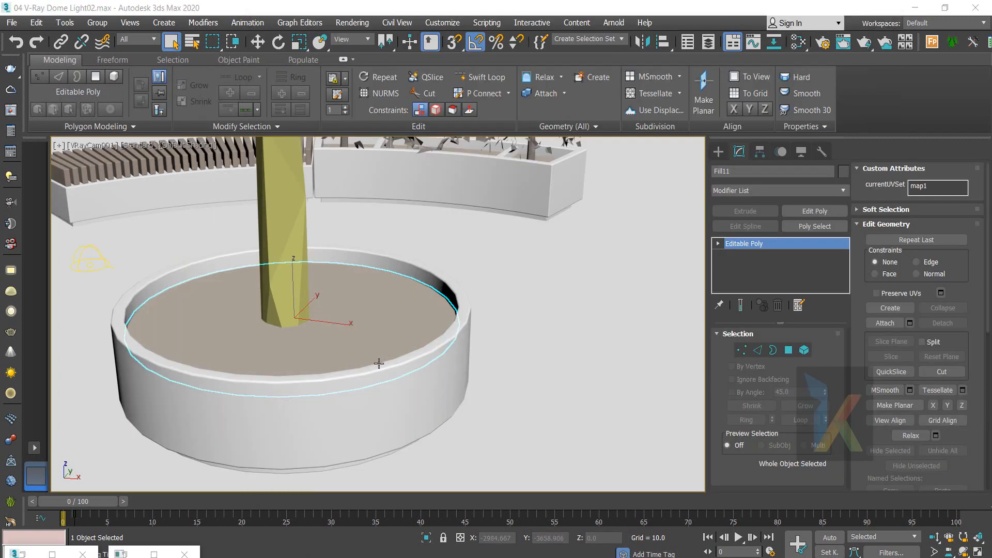
middle_drag(378, 363, 512, 346)
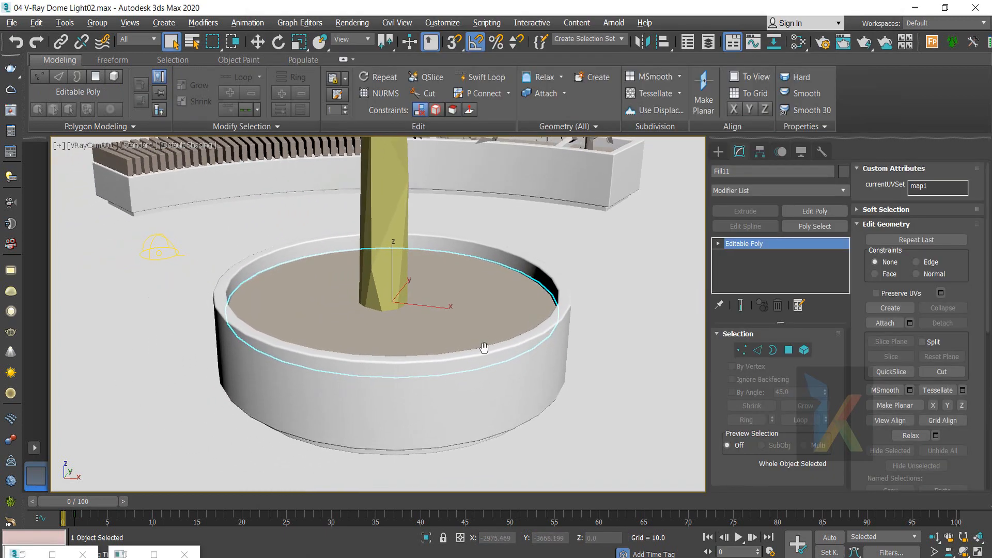
- Activate the Move tool for the selected soil surface of the round planter
click(963, 551)
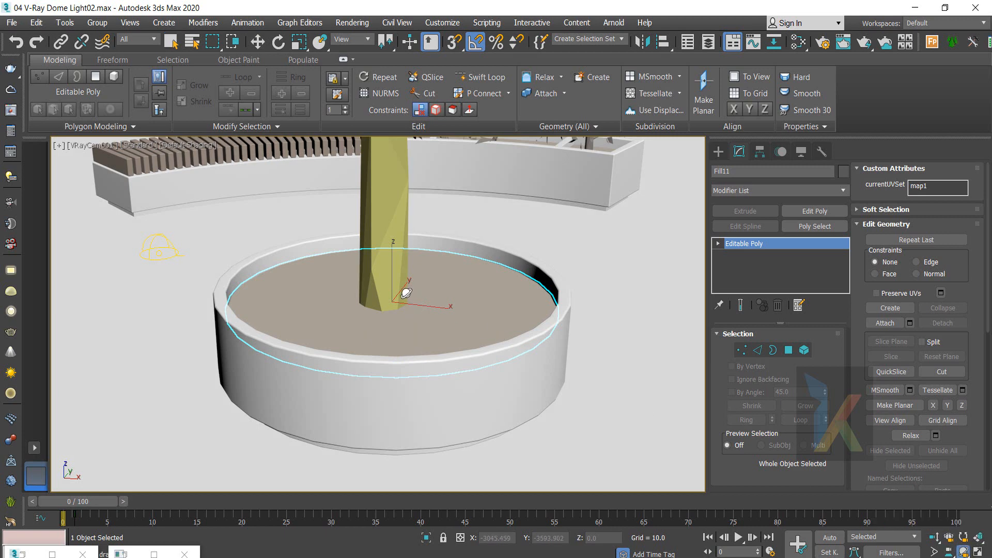
drag(406, 292, 387, 317)
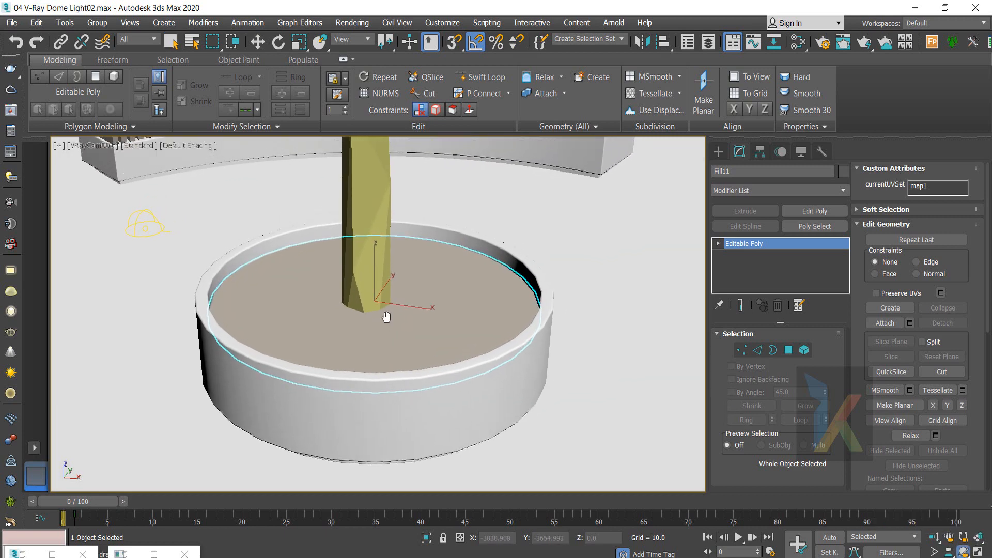
right_click(397, 311)
right_click(398, 311)
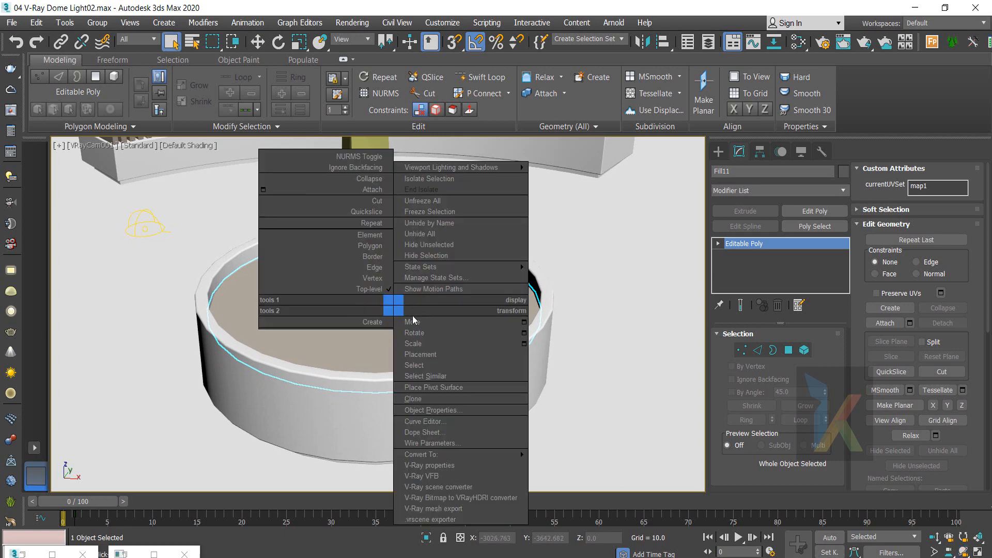
click(419, 321)
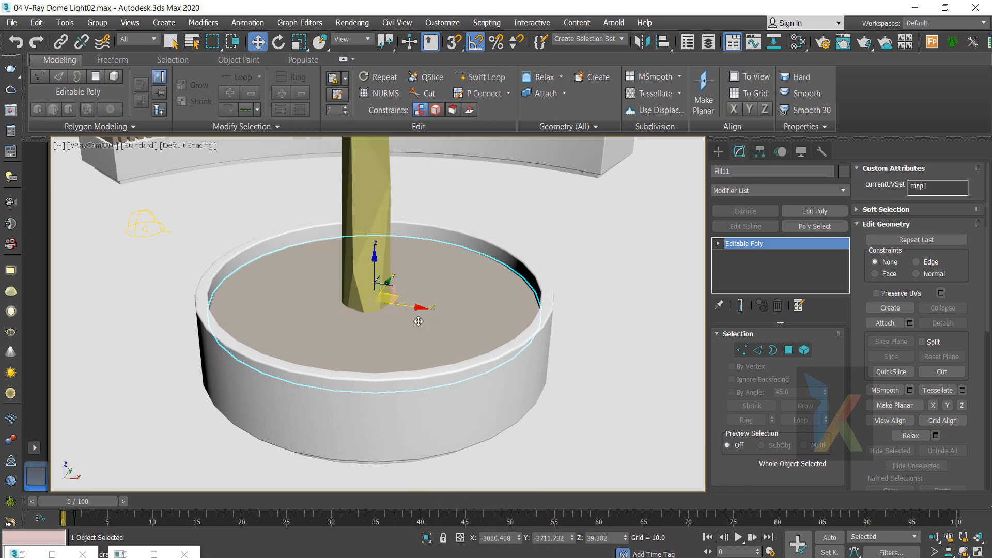
click(11, 152)
click(625, 118)
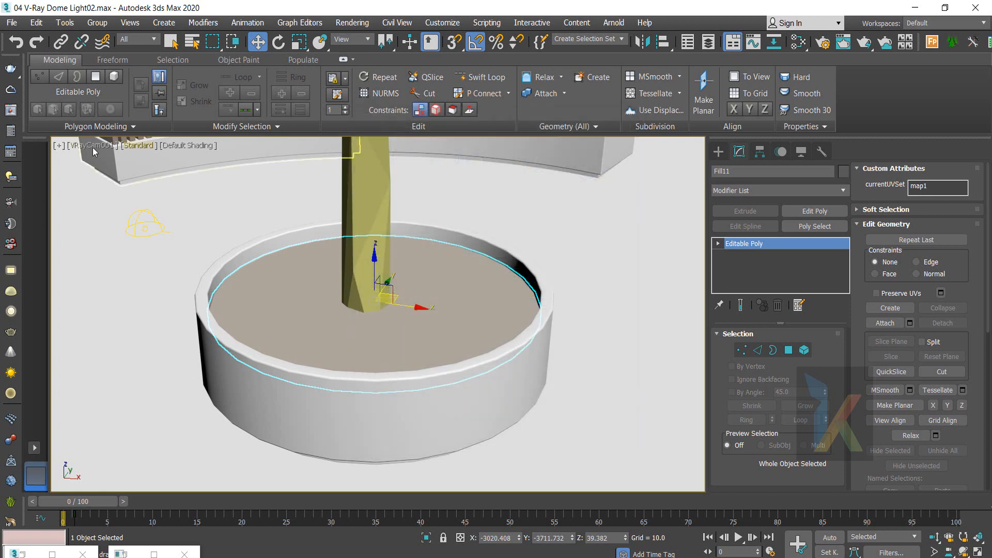
click(10, 151)
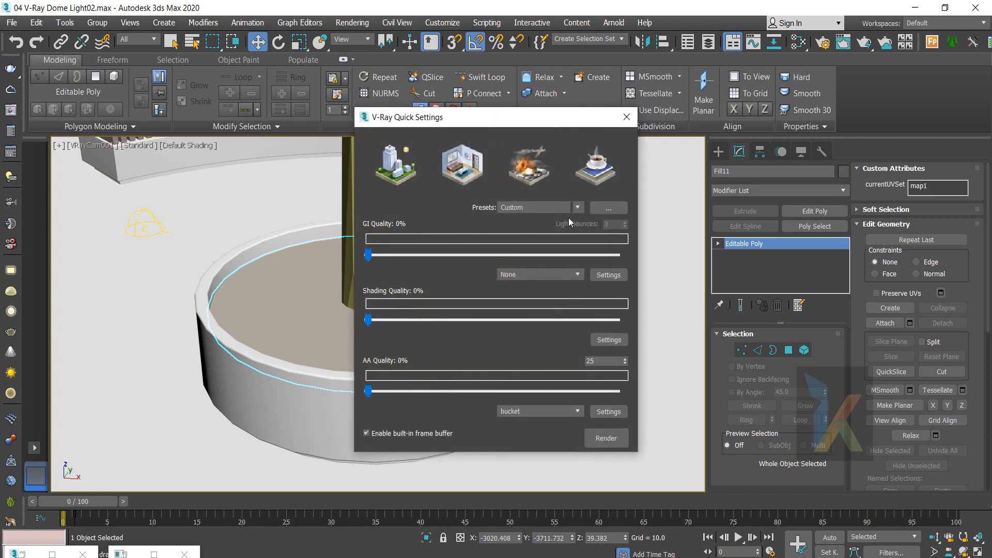
click(627, 116)
- Enable Override mtl in the V-Ray global switches of the render setup and close the setup
click(11, 131)
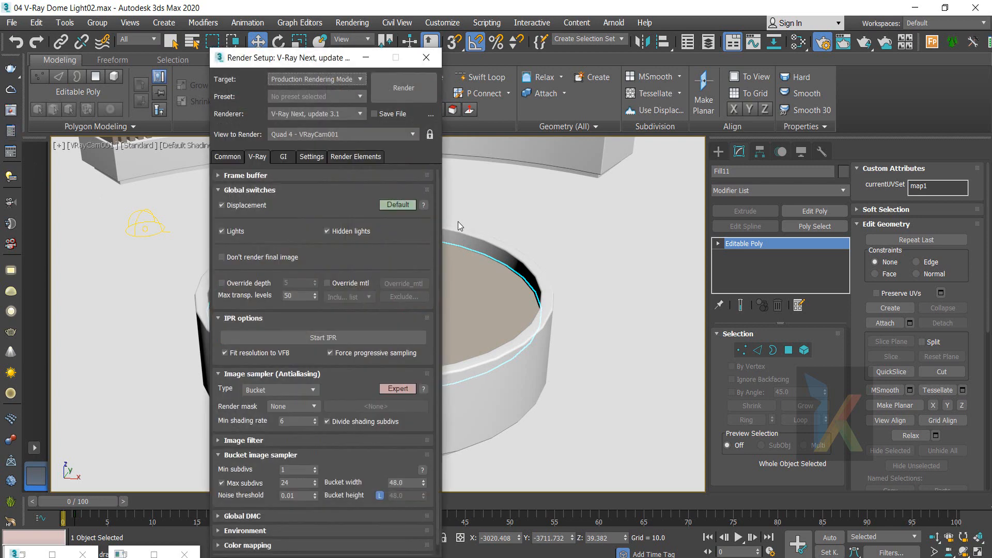
click(327, 283)
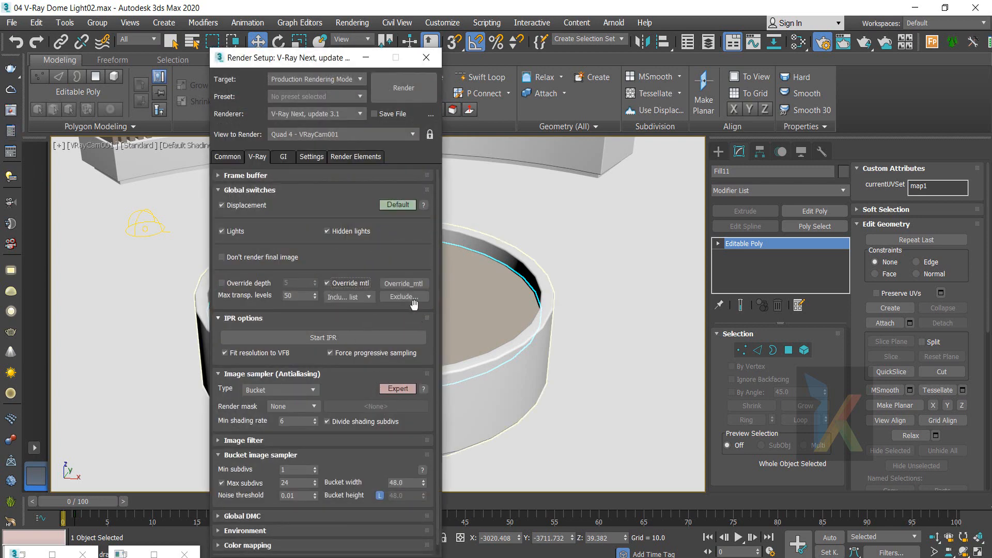
click(427, 58)
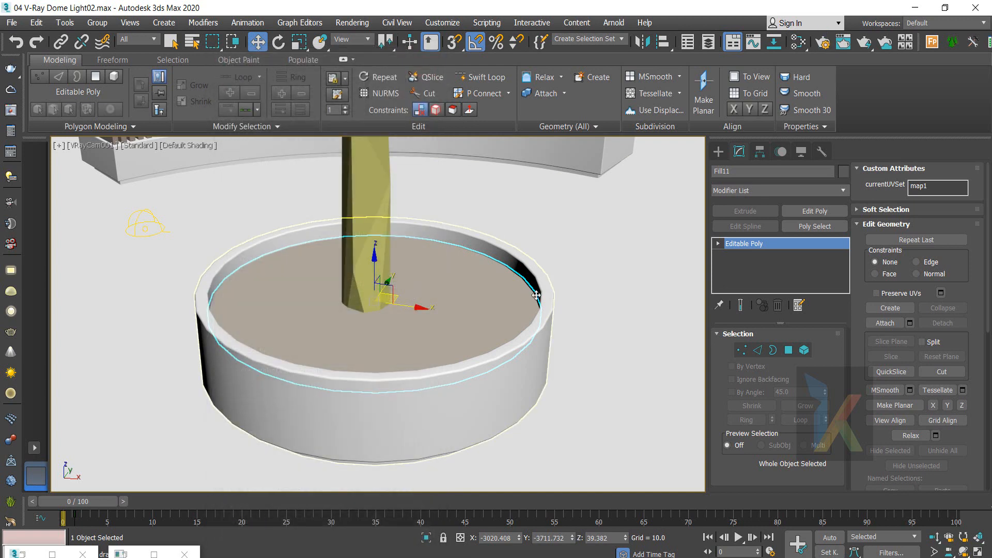
- Add a VRayDisplacementMod modifier to the planter's soil surface
click(715, 152)
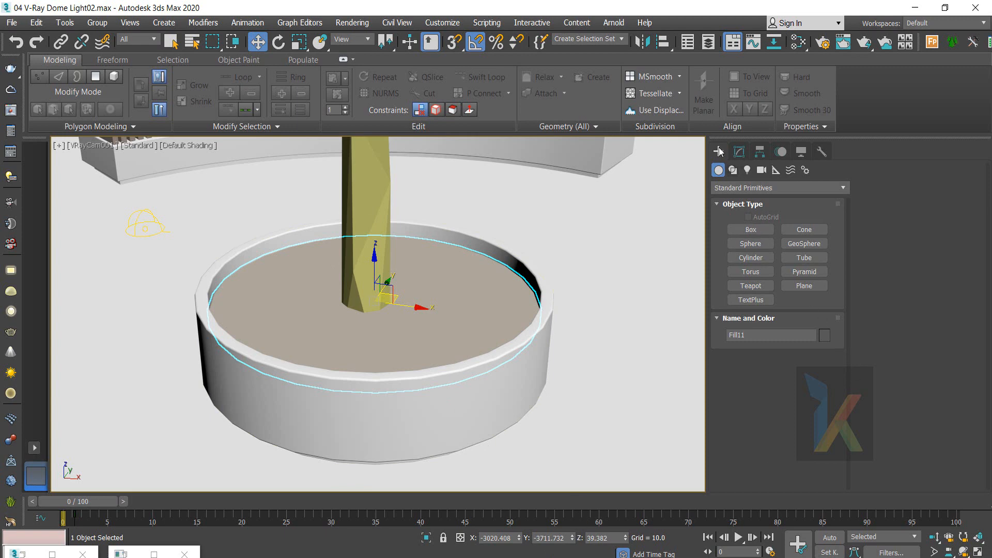
click(739, 152)
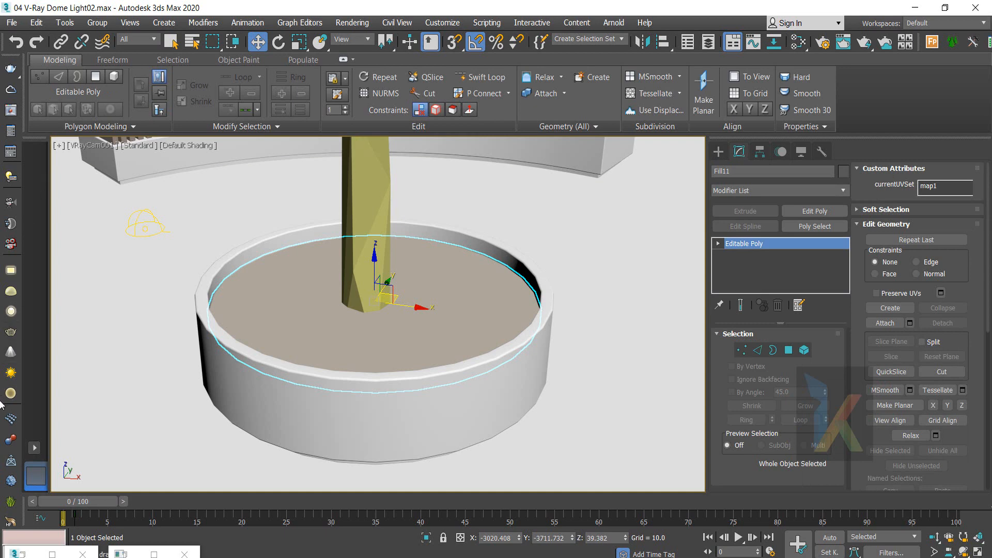
click(10, 480)
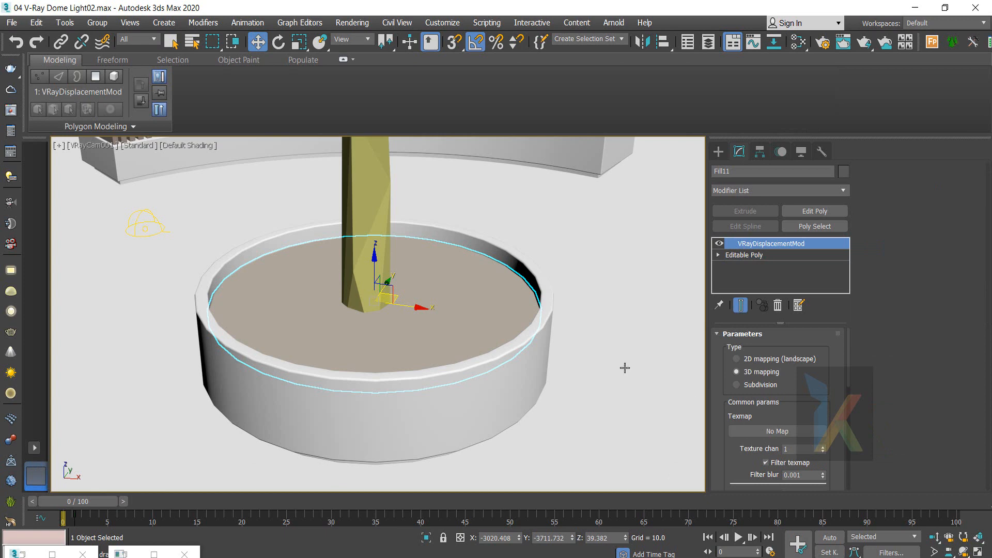
right_click(552, 277)
click(558, 289)
- Open the Slate Material Editor and display the parameters of the Pot_Soil_mtl material
key(m)
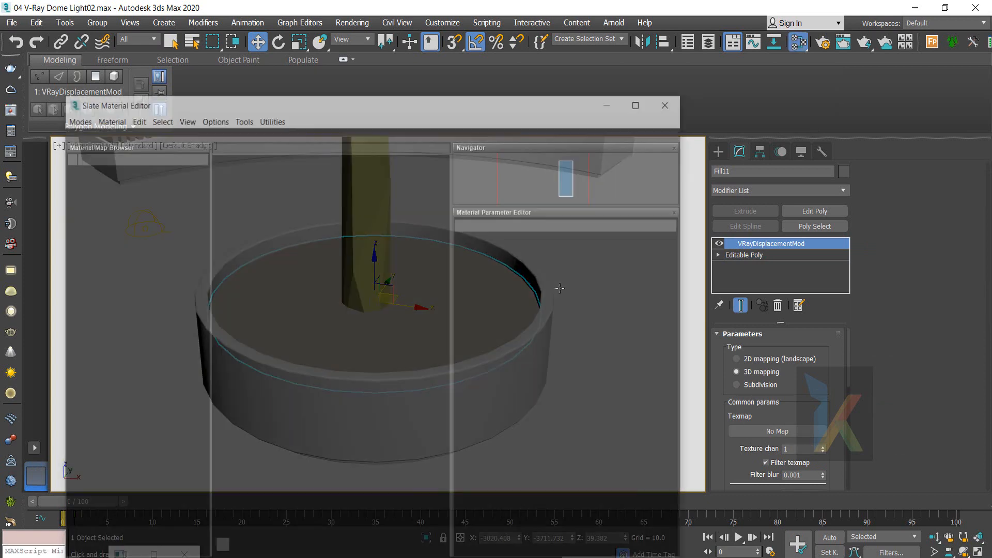
double_click(404, 236)
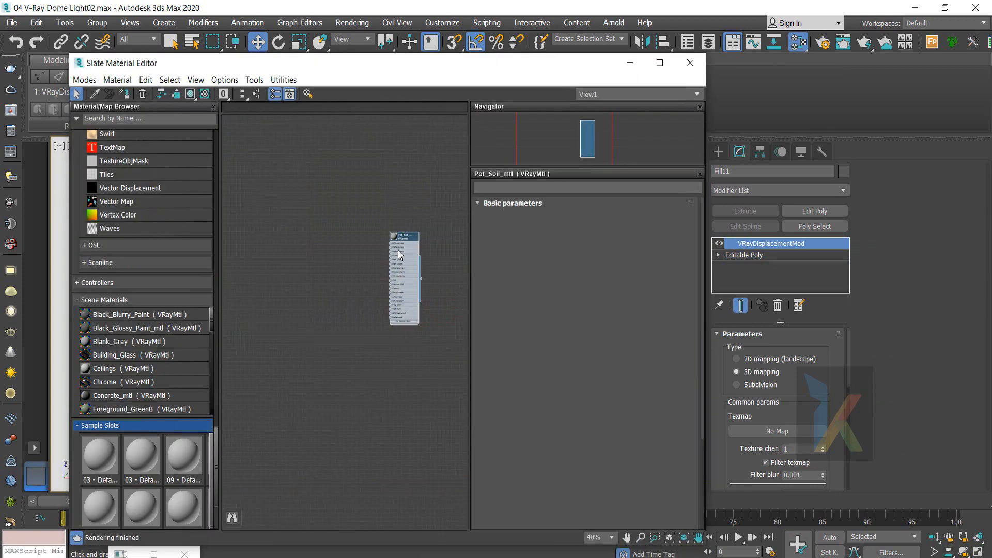
key(z)
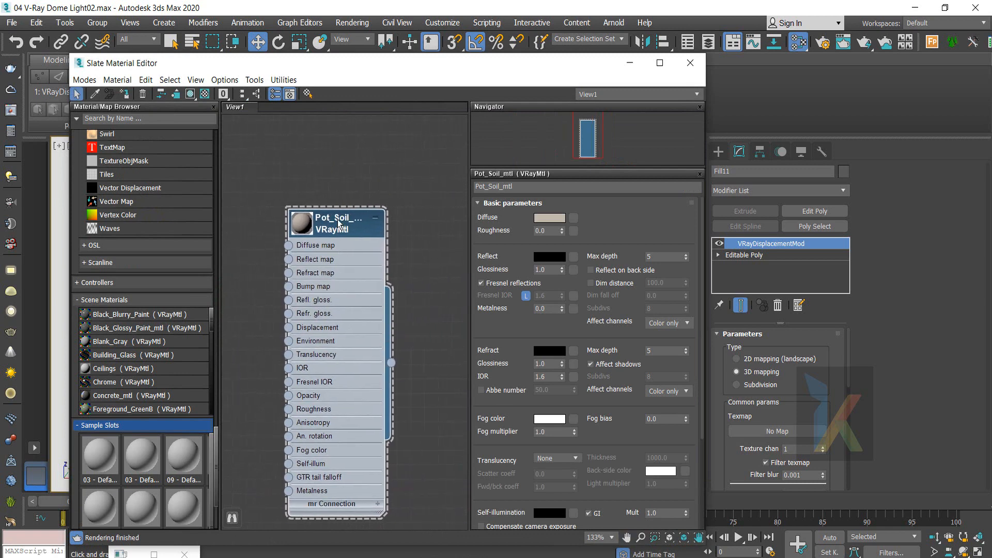
scroll(344, 237, up, 4)
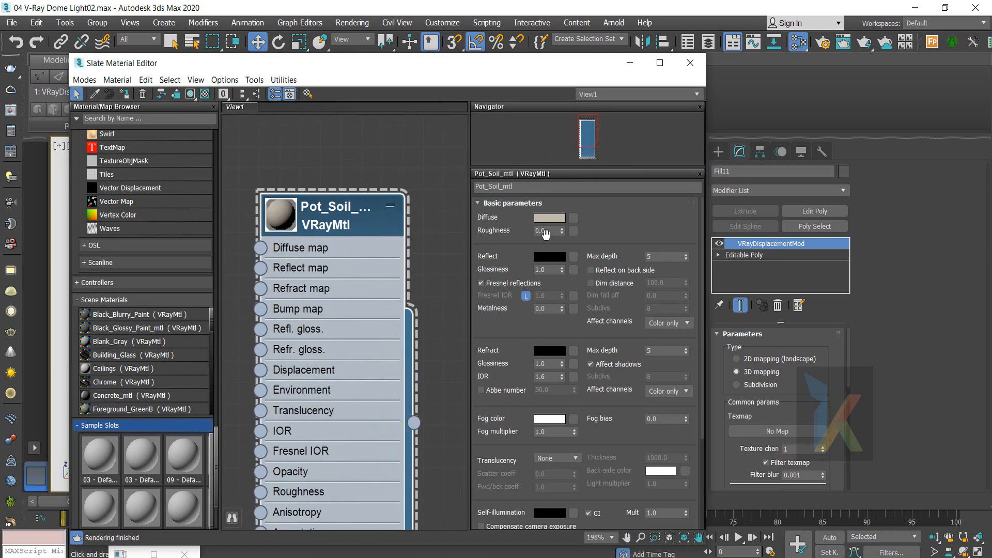
- Assign a VRayHDRI map to the diffuse slot of Pot_Soil_mtl and open the map's parameters
click(574, 218)
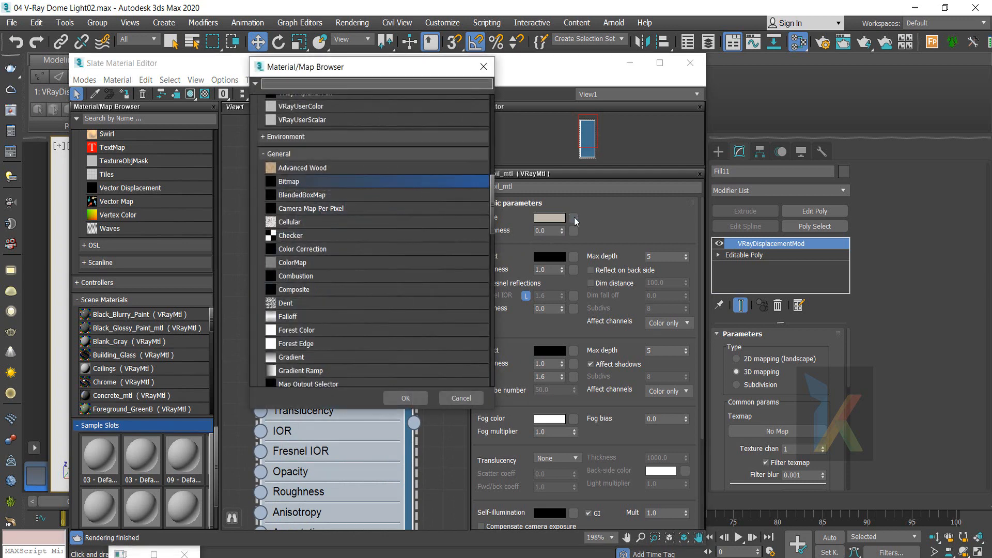
scroll(327, 237, down, 7)
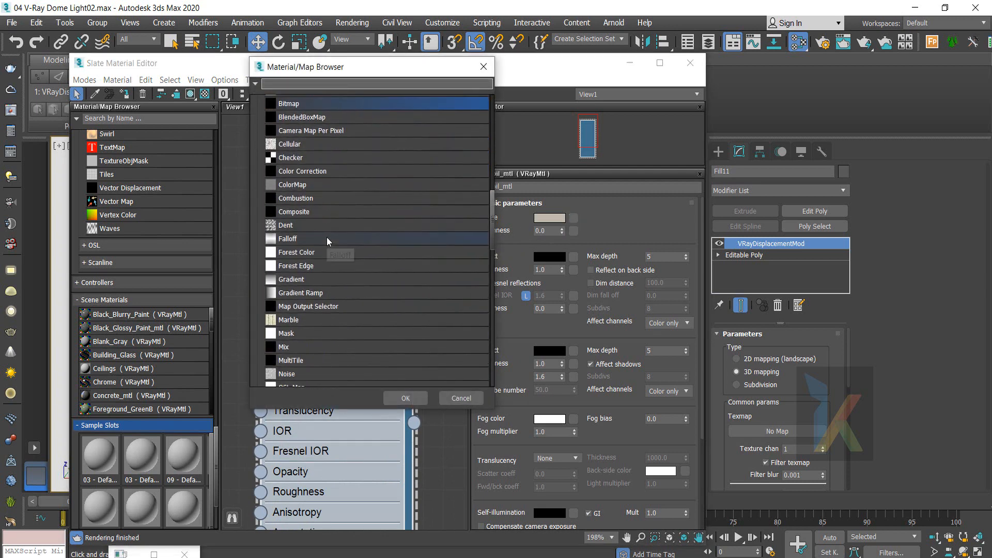
scroll(324, 263, down, 6)
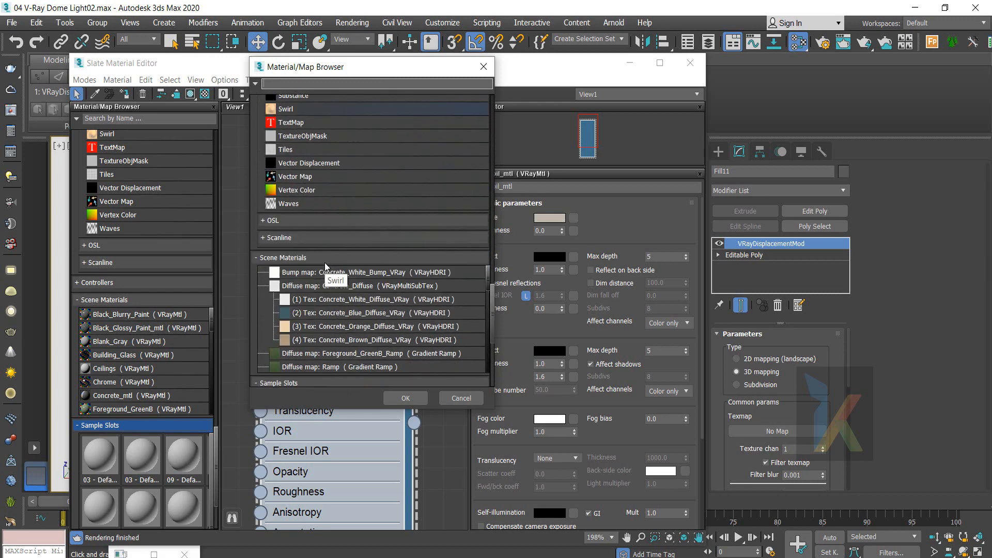
scroll(355, 182, up, 13)
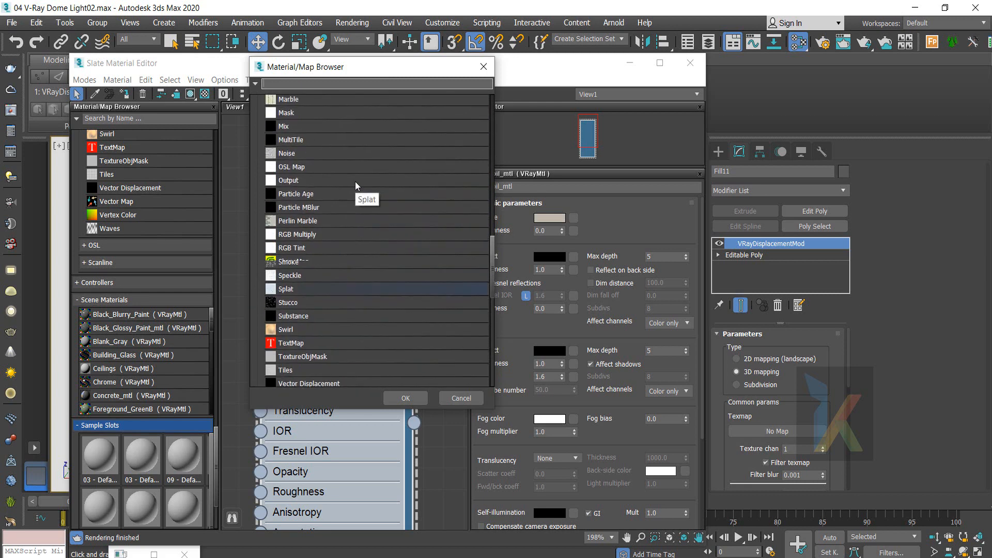
scroll(355, 181, up, 3)
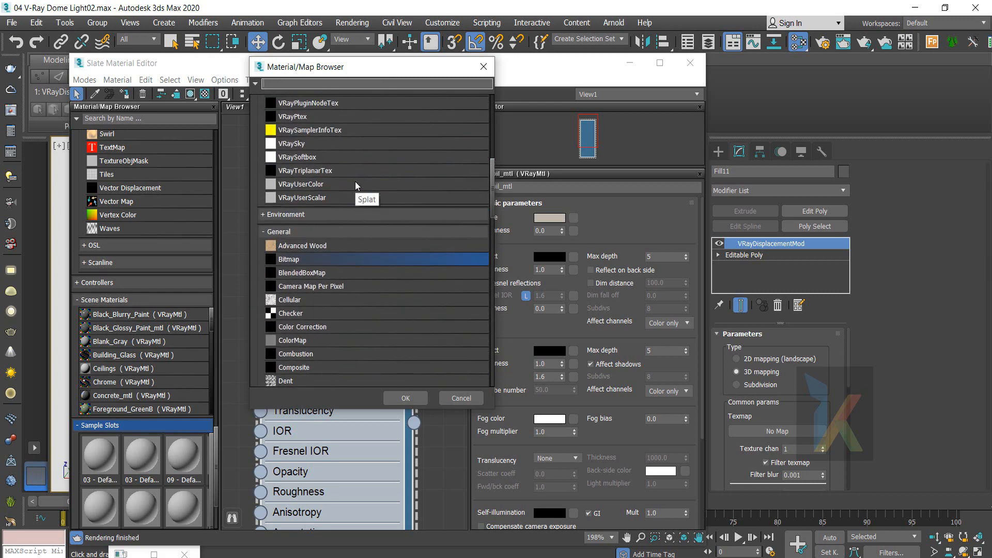
scroll(354, 181, up, 4)
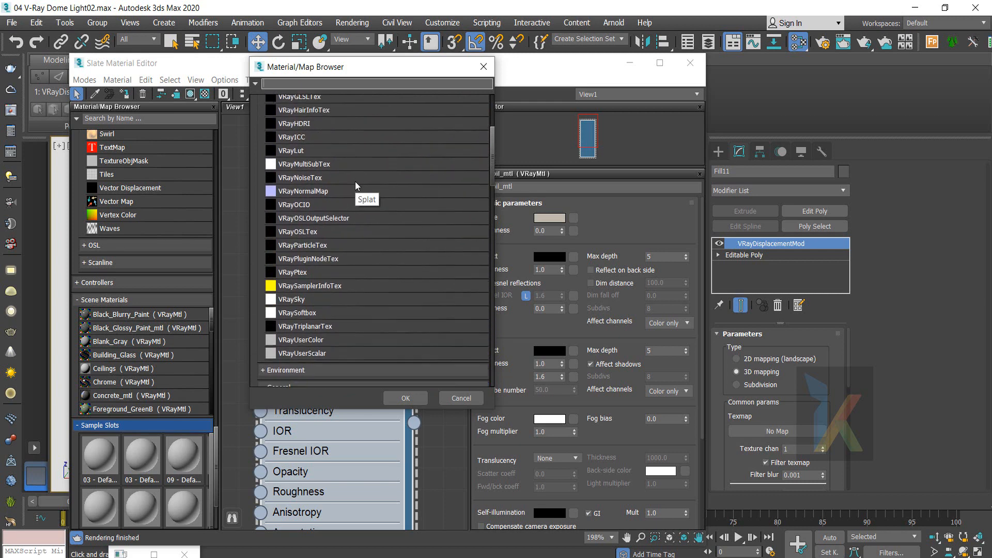
click(303, 124)
click(407, 397)
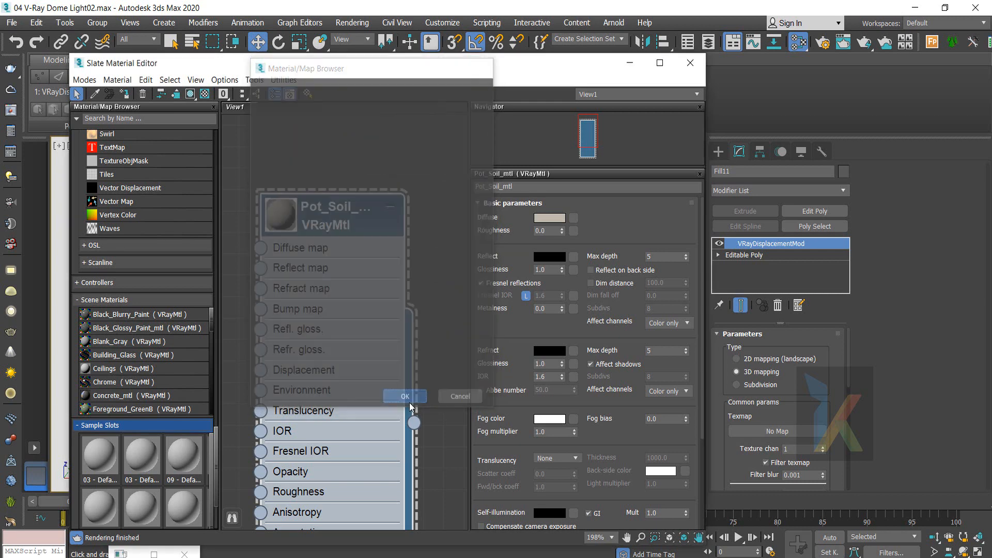
click(573, 218)
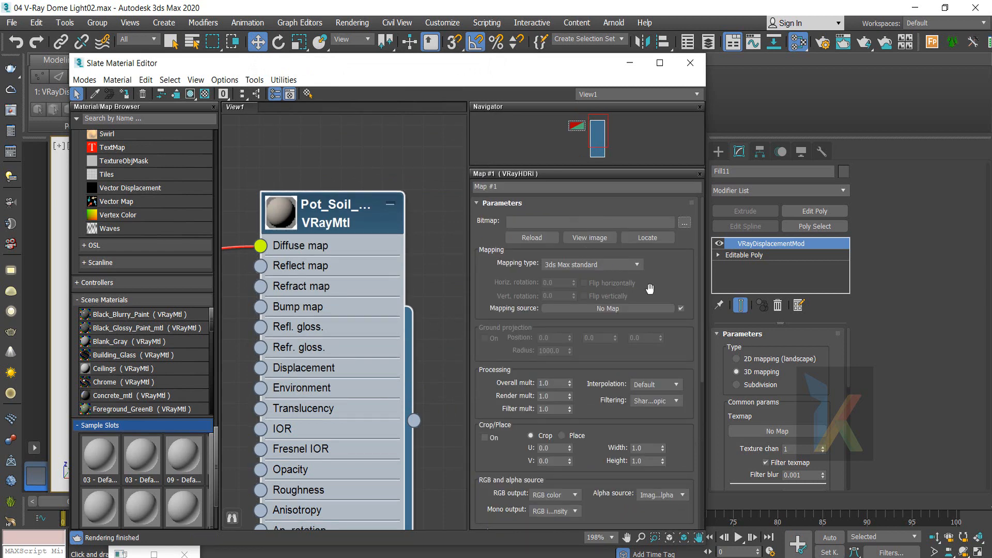
- Load the 3DCollective_TexturePack01_Utility_0026_8K image as the bitmap of the VRayHDRI map
drag(597, 413, 606, 243)
scroll(606, 242, up, 5)
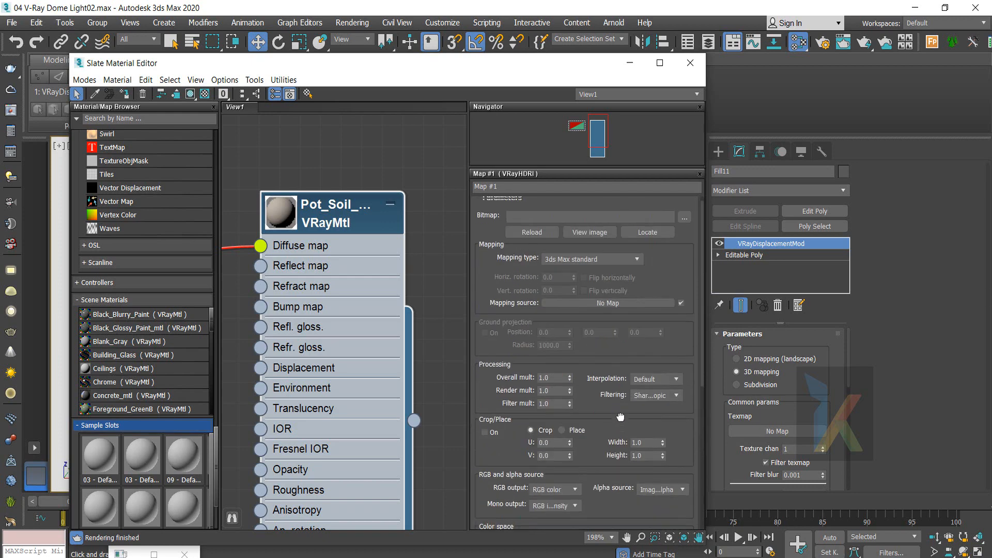
click(684, 222)
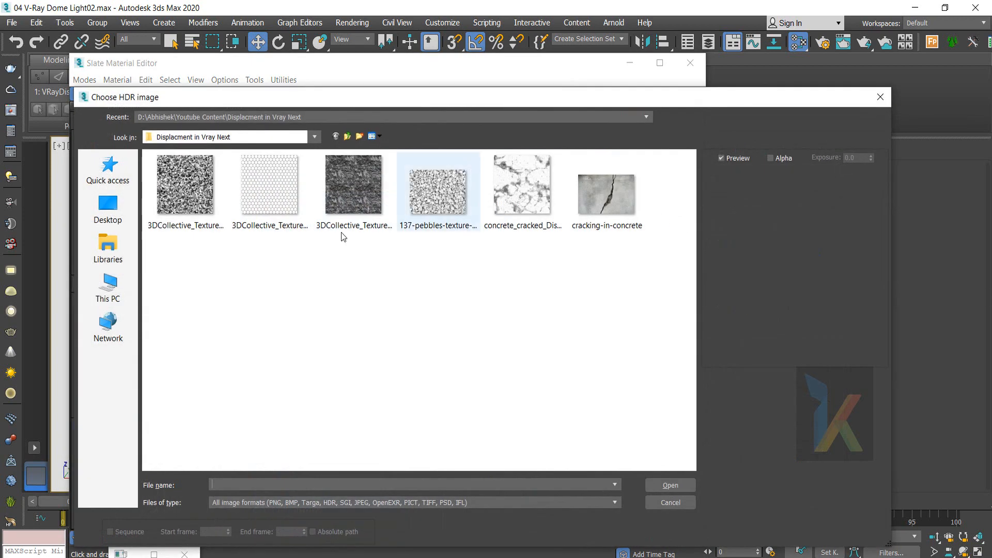
click(197, 216)
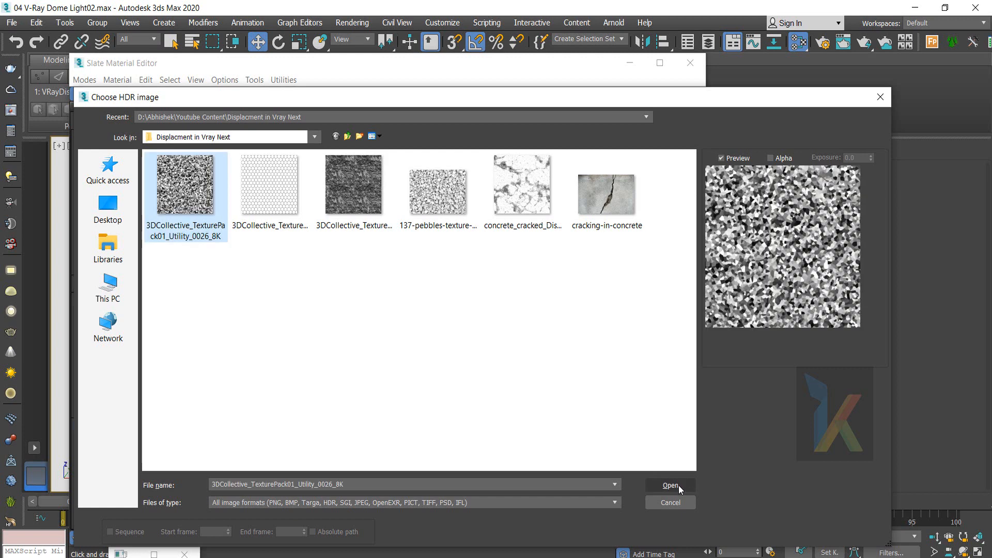
click(668, 485)
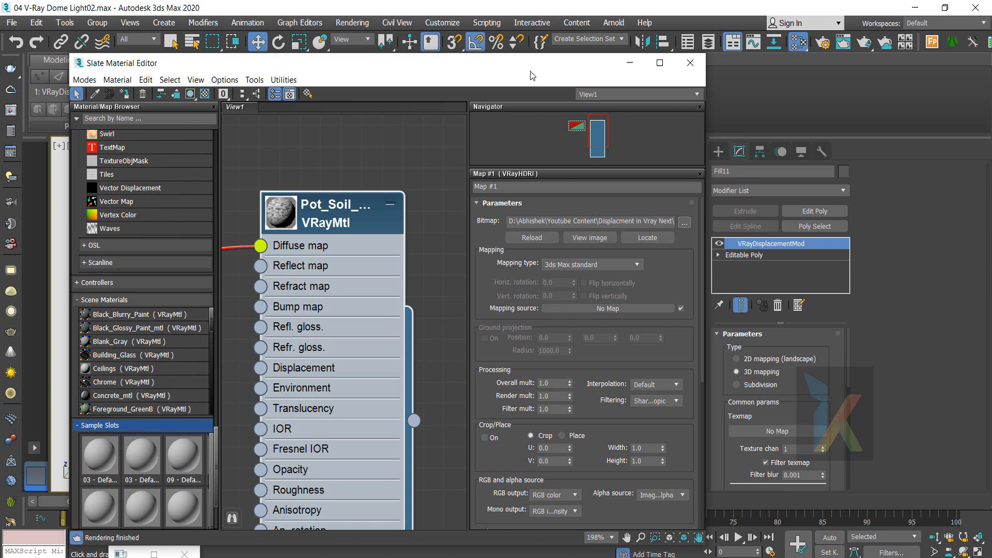
- Move the Slate Material Editor window and reposition the VRayHDRI map node beside the Pot_Soil_mtl node
drag(530, 71, 563, 56)
scroll(290, 315, down, 3)
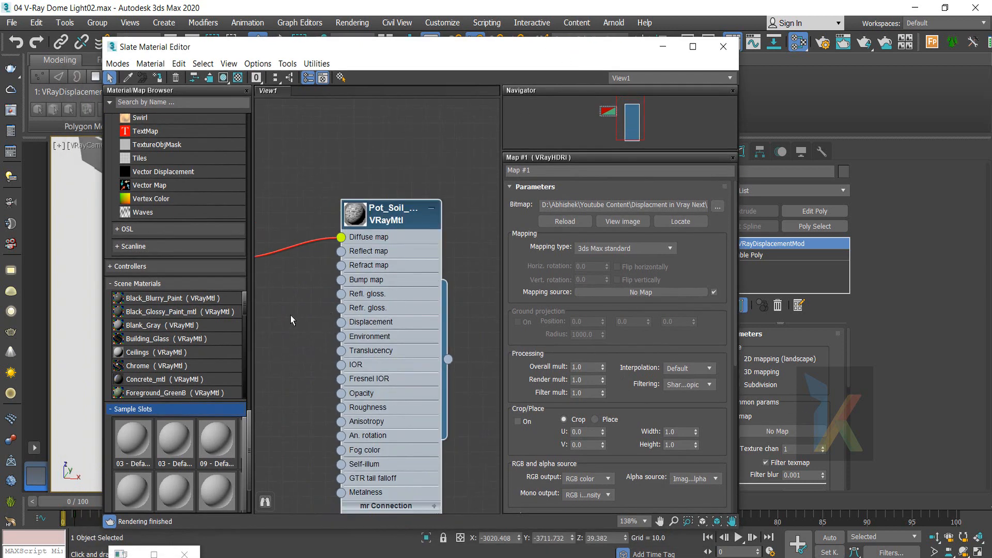
scroll(291, 315, down, 4)
middle_drag(309, 278, 360, 276)
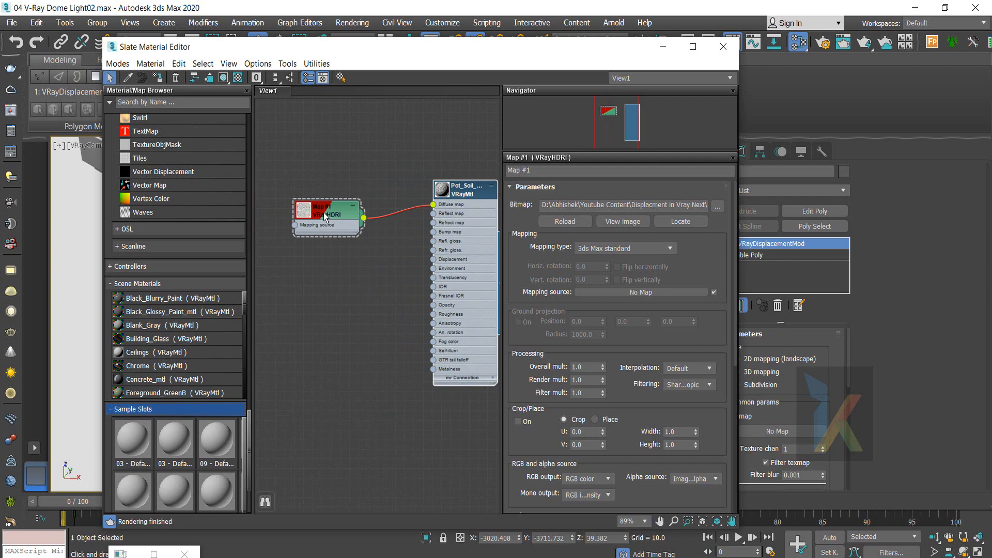
drag(325, 216, 344, 235)
middle_drag(378, 268, 311, 274)
drag(298, 250, 322, 289)
click(365, 276)
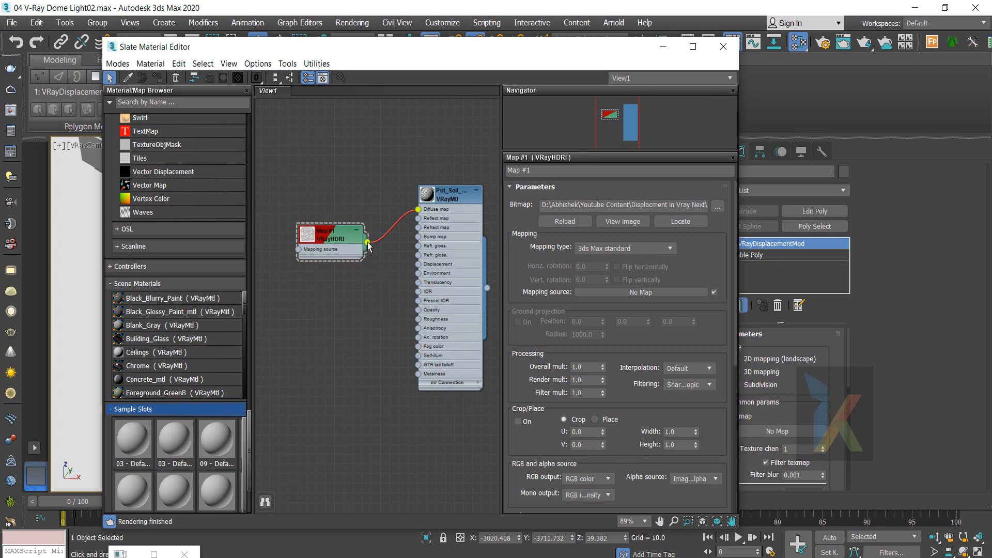
- Link the VRayHDRI map as an instance to the displacement modifier's Texmap and reveal the modifier's displacement amount settings
drag(369, 246, 778, 432)
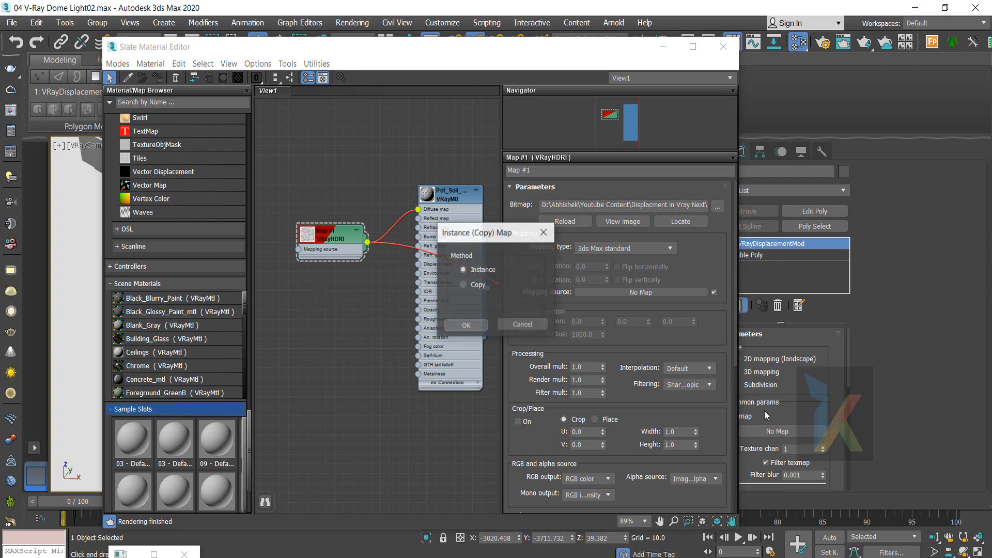
click(467, 326)
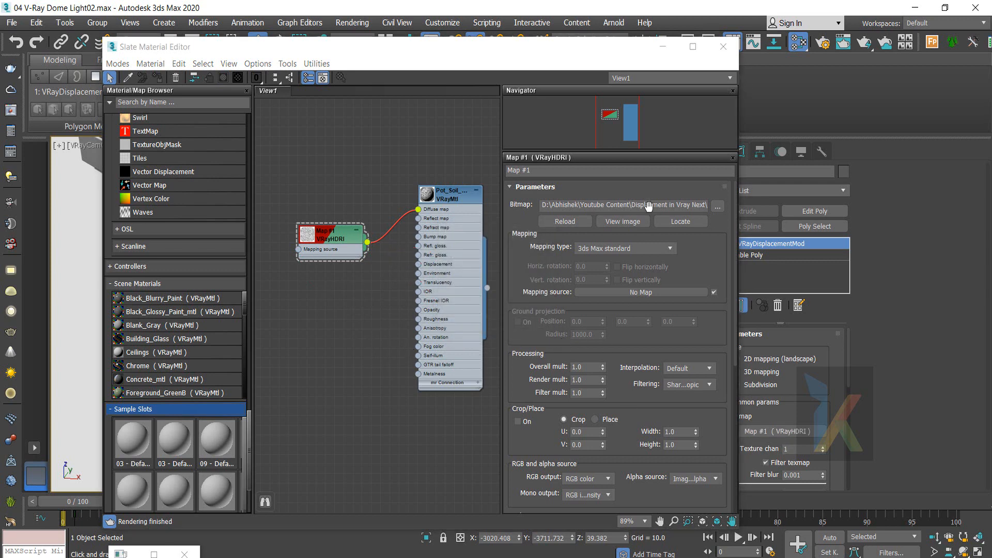
drag(580, 59, 525, 47)
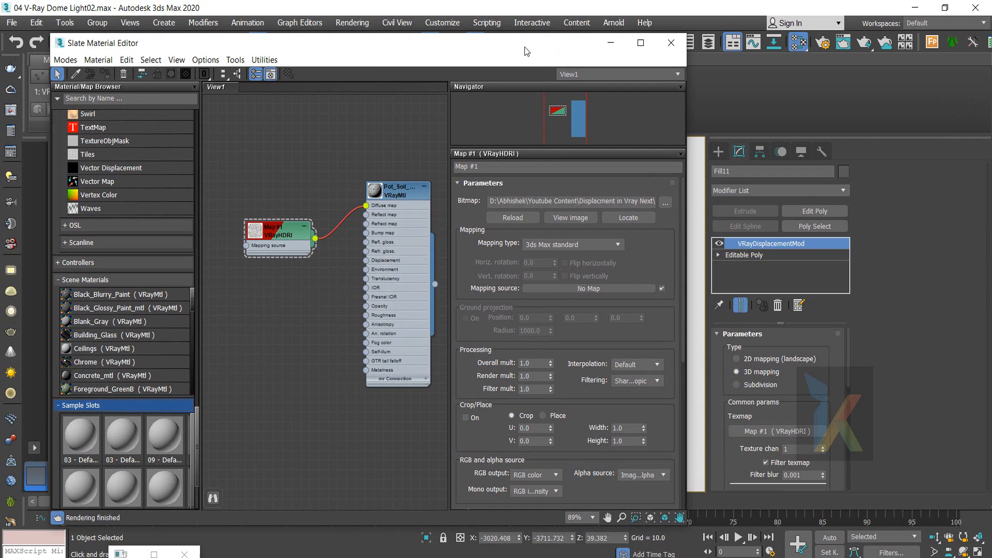
scroll(792, 397, down, 3)
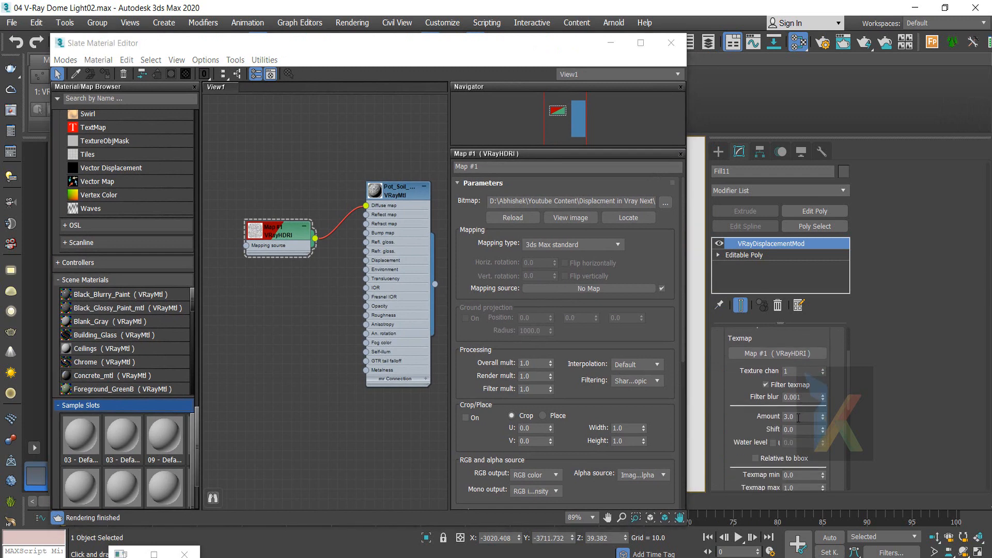
- Start an interactive V-Ray render of the planter and place the frame buffer beside the displacement modifier settings
double_click(798, 416)
click(610, 41)
key(shift+q)
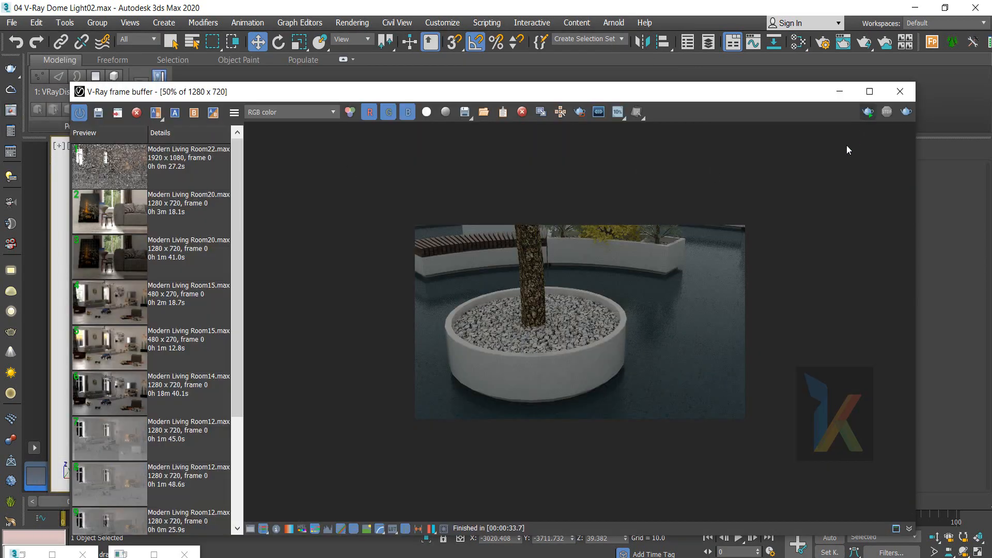
key(shift+q)
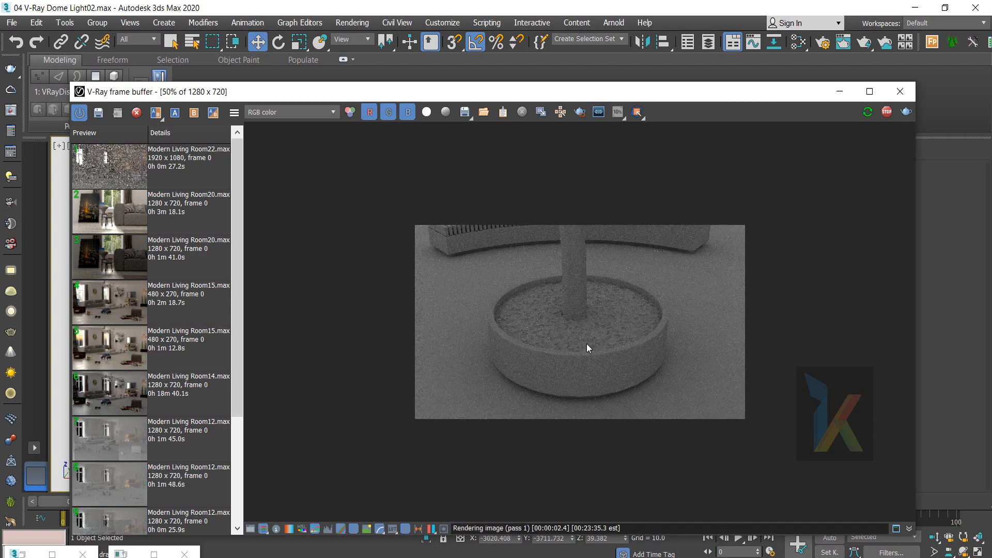
drag(644, 98, 518, 43)
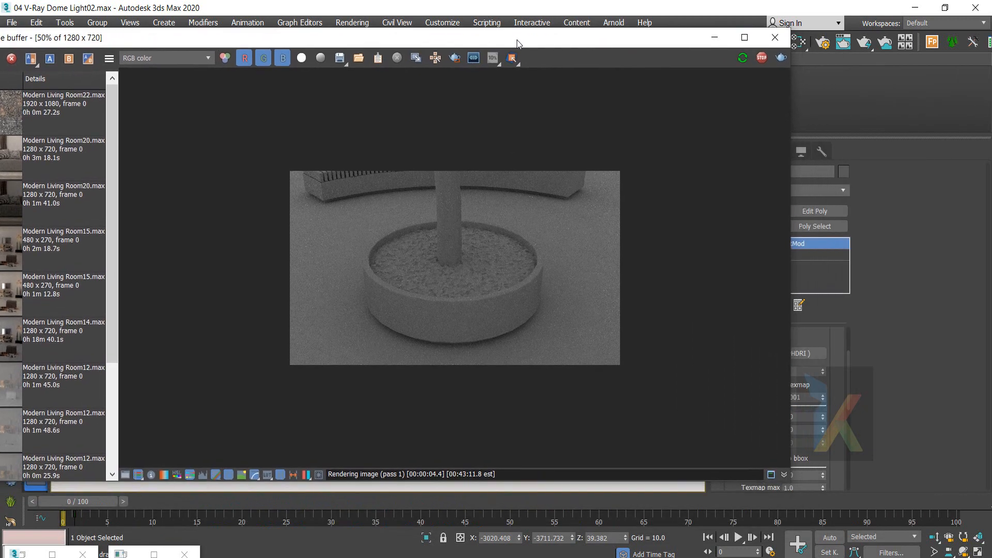
drag(649, 41, 563, 37)
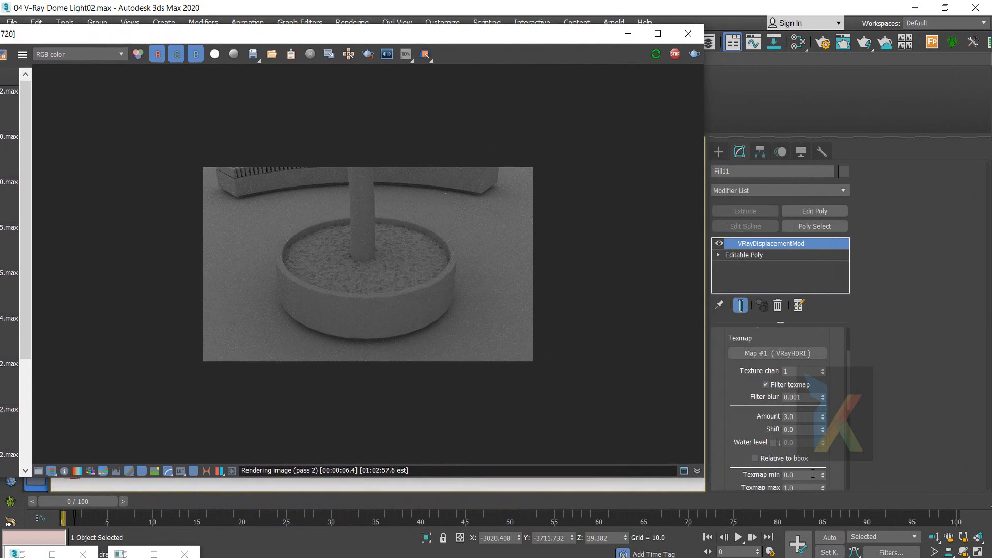
- Set the soil's displacement Amount to 8
double_click(794, 418)
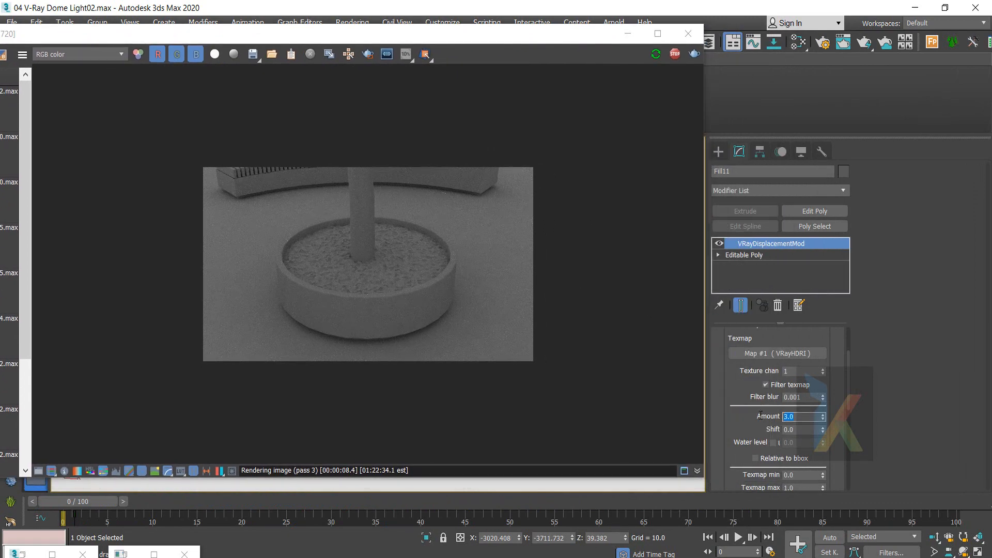
text(8)
key(Return)
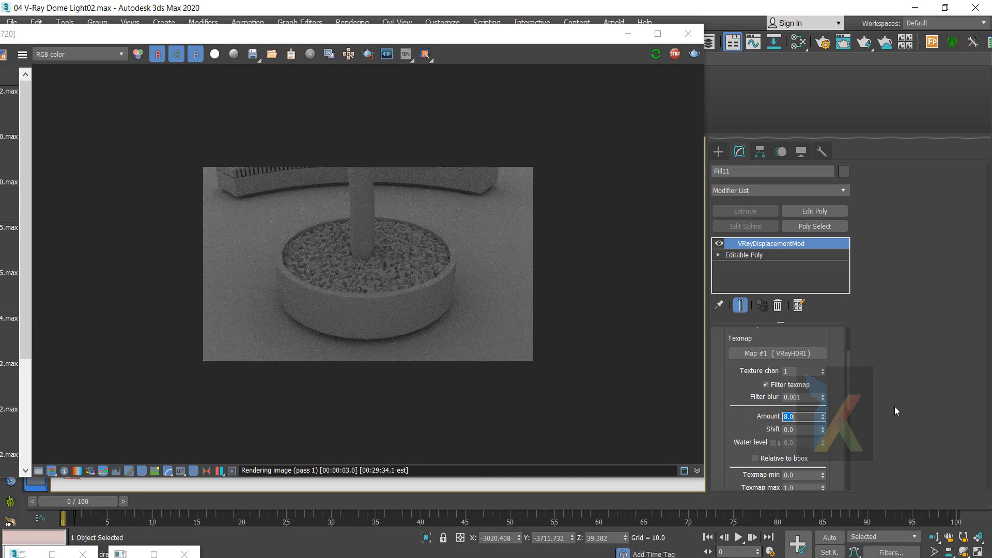
- Stop the interactive render and zoom the rendered image to 100% to examine the displaced soil
click(674, 55)
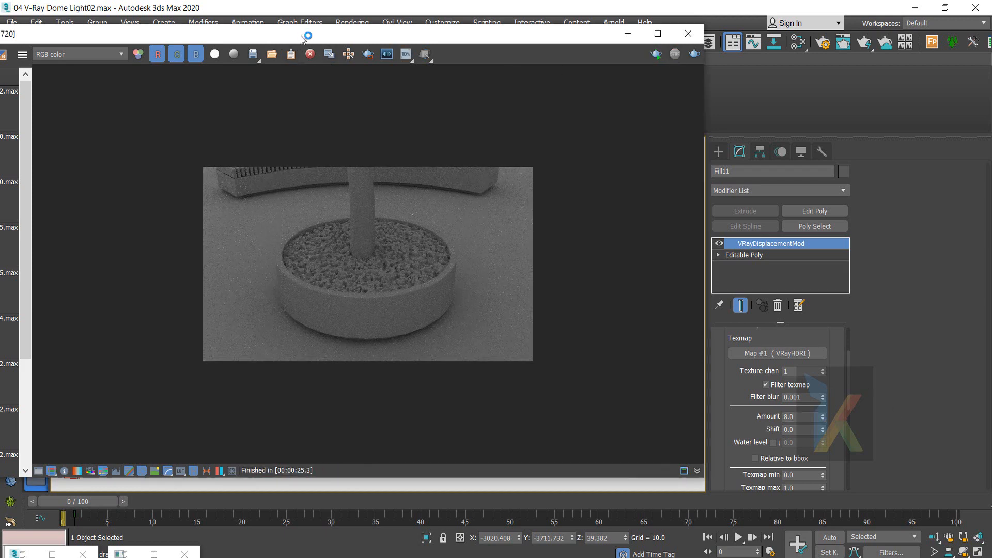
drag(303, 40, 361, 46)
double_click(406, 282)
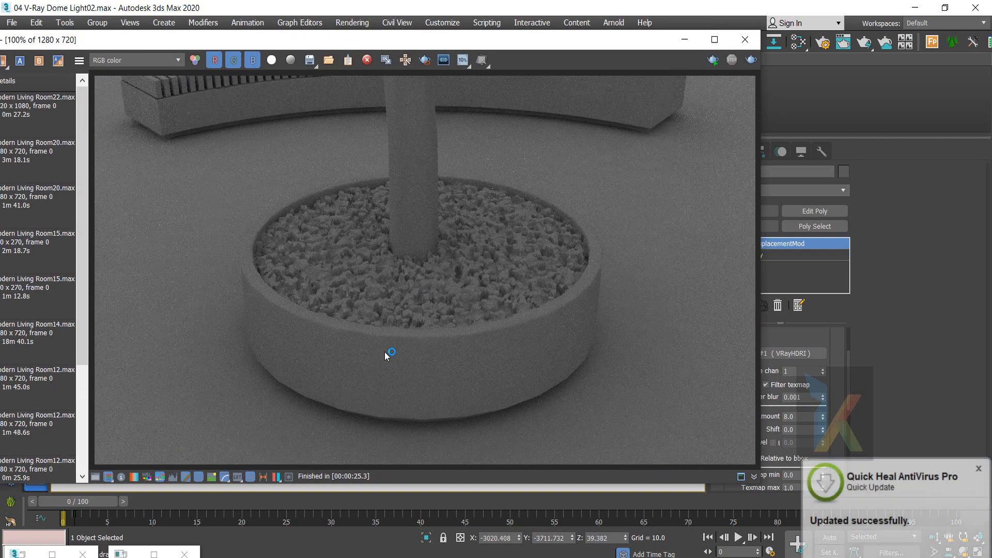
click(979, 470)
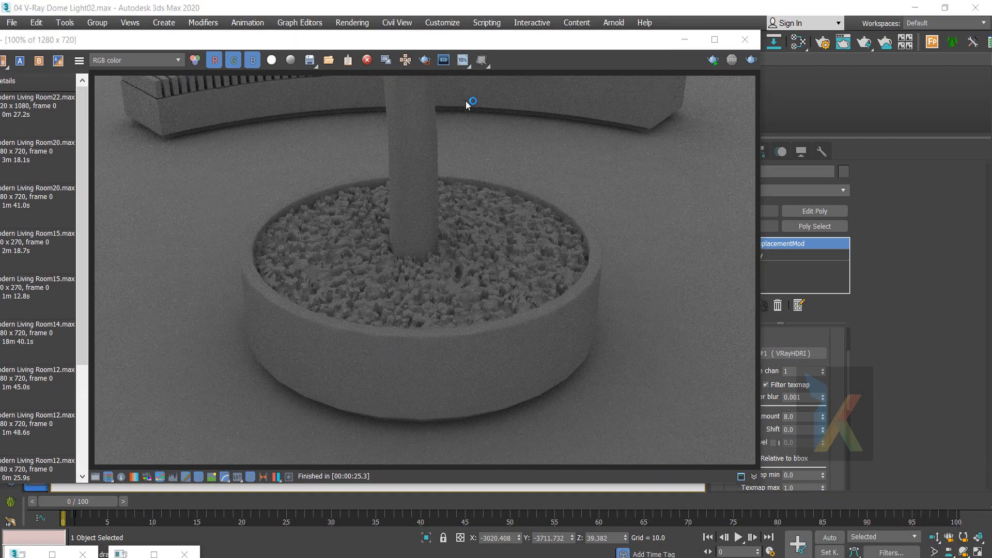
- Turn off the override material in the V-Ray global switches of the render setup
mouse_move(417, 42)
mouse_down()
mouse_move(589, 192)
mouse_move(554, 111)
mouse_move(411, 72)
mouse_move(562, 206)
mouse_up()
click(10, 131)
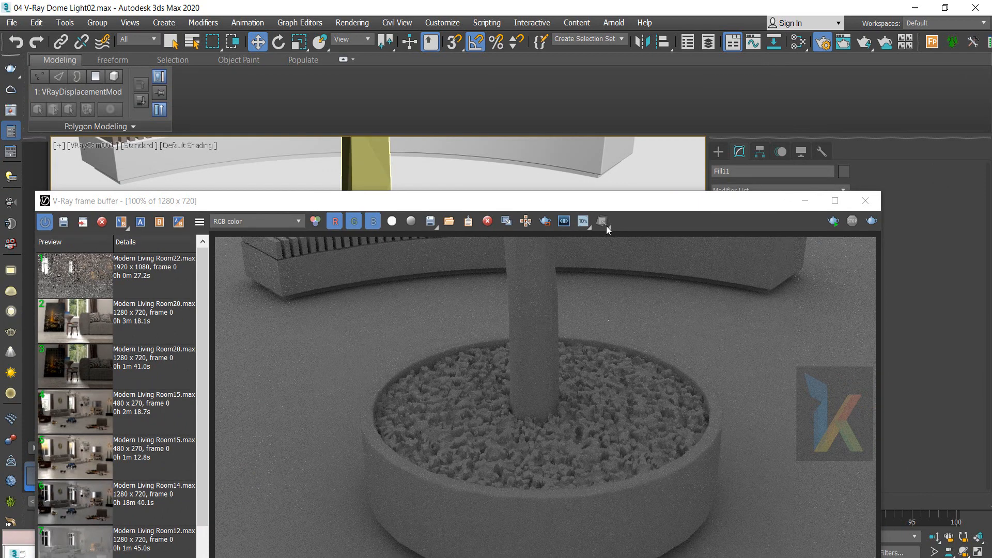
click(604, 223)
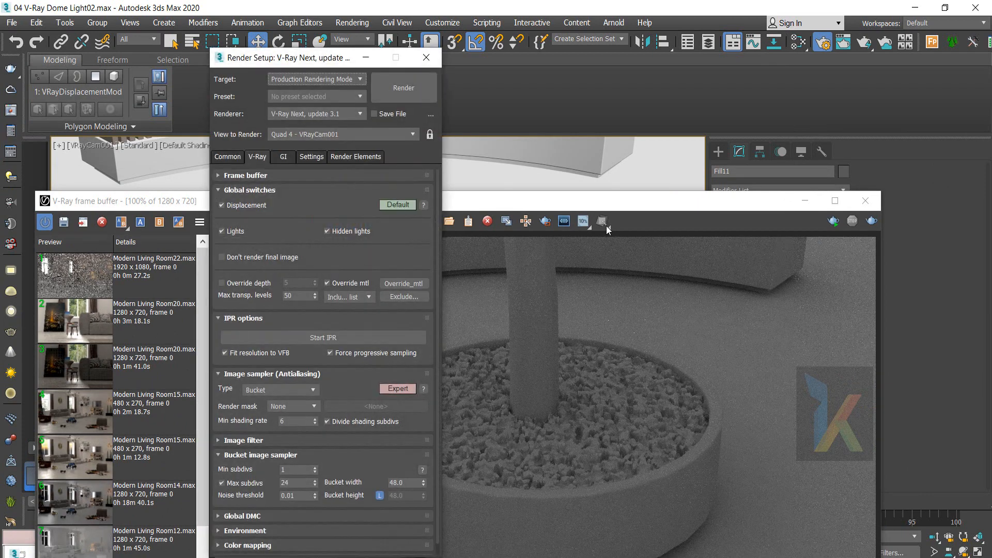
click(284, 158)
click(264, 159)
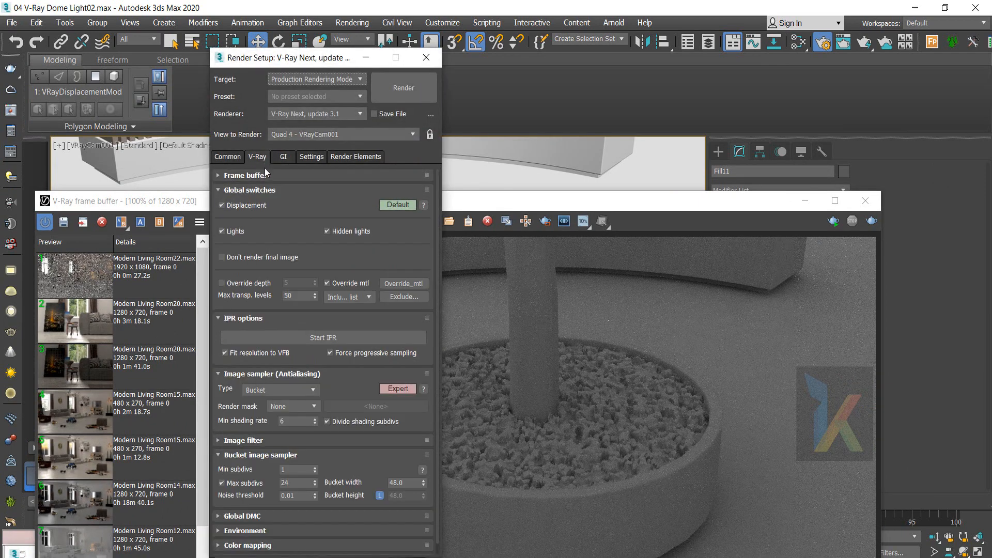
click(327, 283)
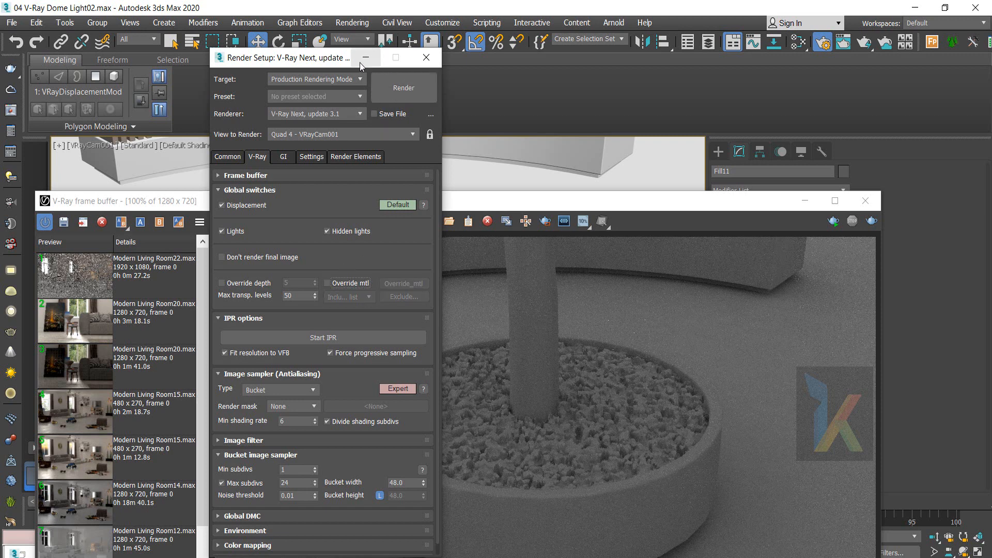
click(427, 58)
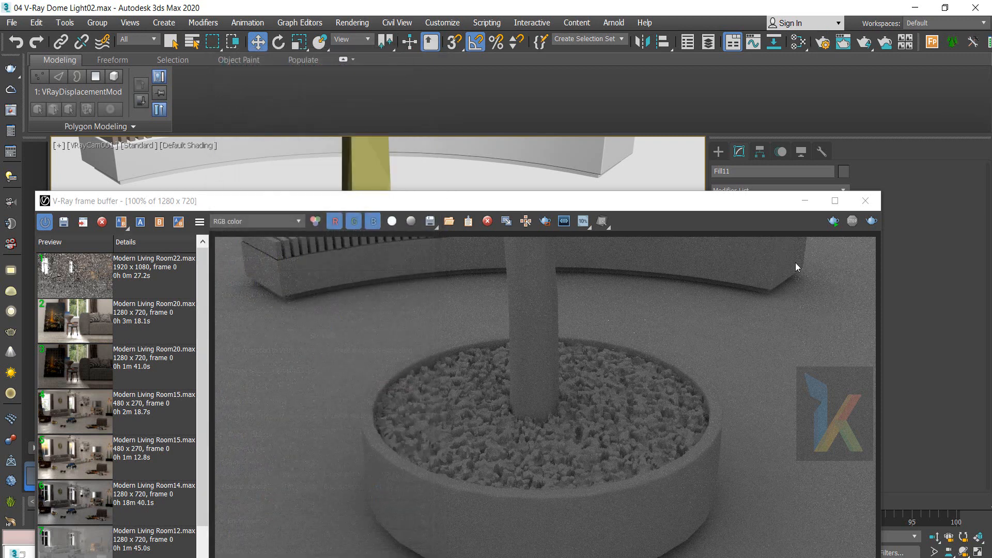
- Define a render region around the planter's soil and rim, and render it interactively with the real materials
drag(610, 207, 631, 108)
click(566, 122)
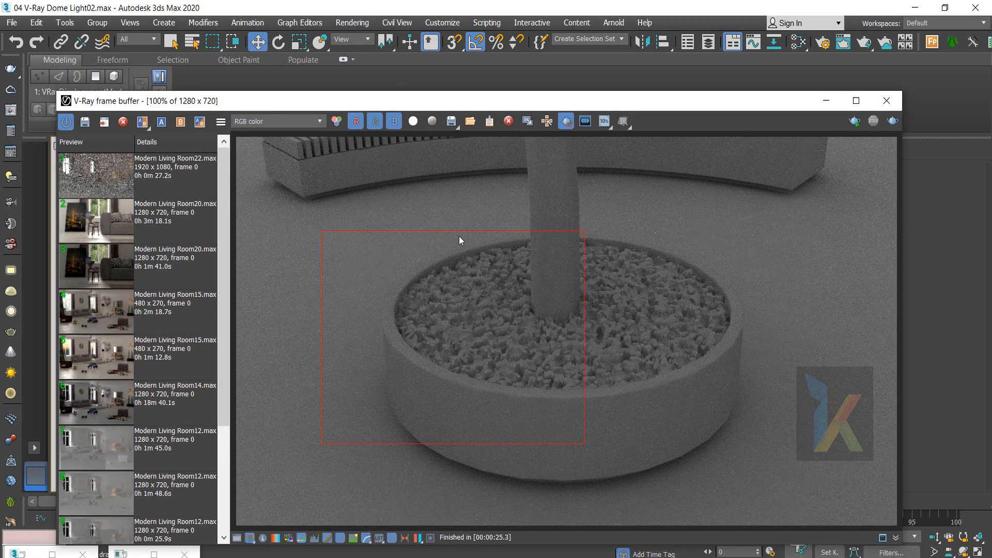
drag(375, 225, 740, 429)
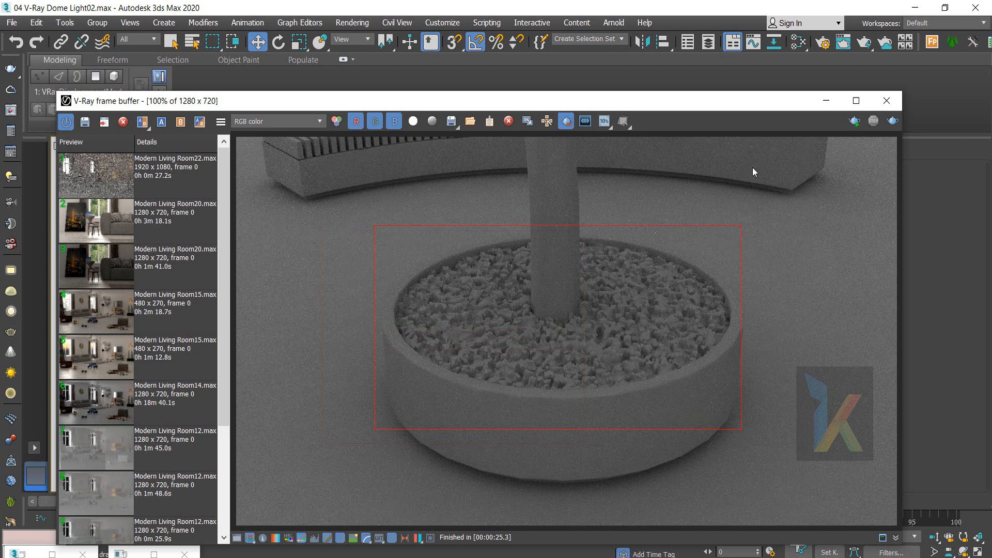
drag(755, 109, 657, 62)
click(757, 75)
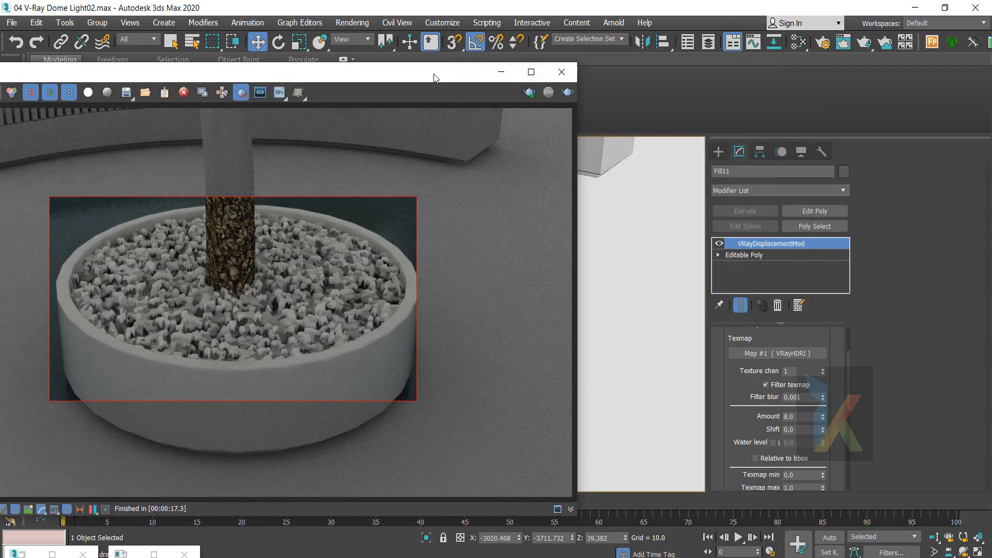
- Load the concrete_cracked_Displace image as the bitmap of the VRayHDRI map on the soil material
drag(434, 73, 389, 410)
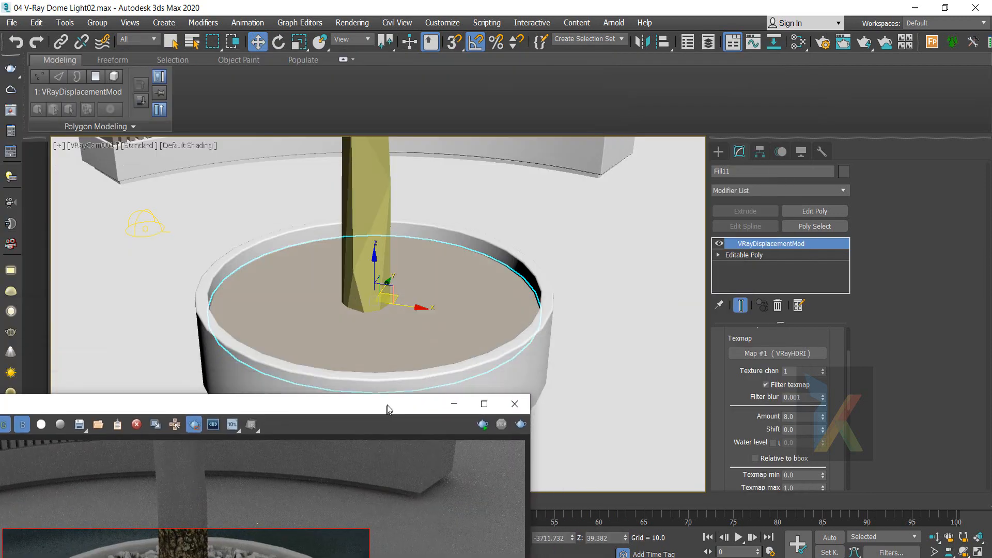
right_click(486, 275)
click(506, 279)
key(m)
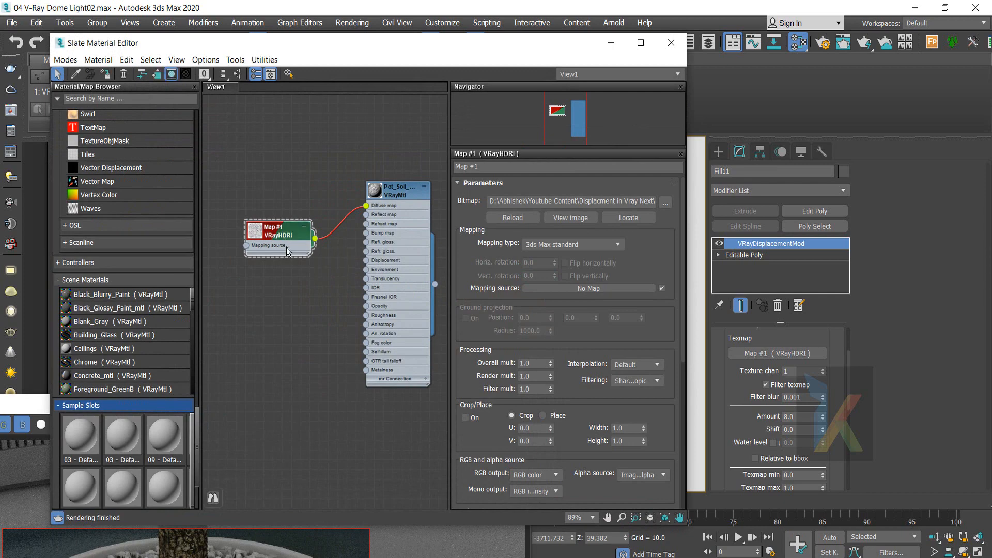
click(665, 203)
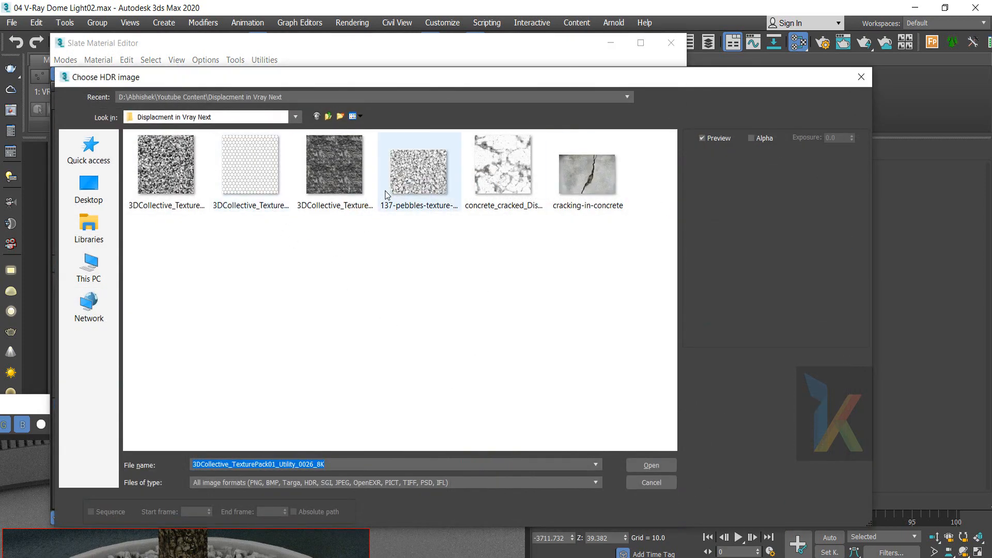
click(496, 179)
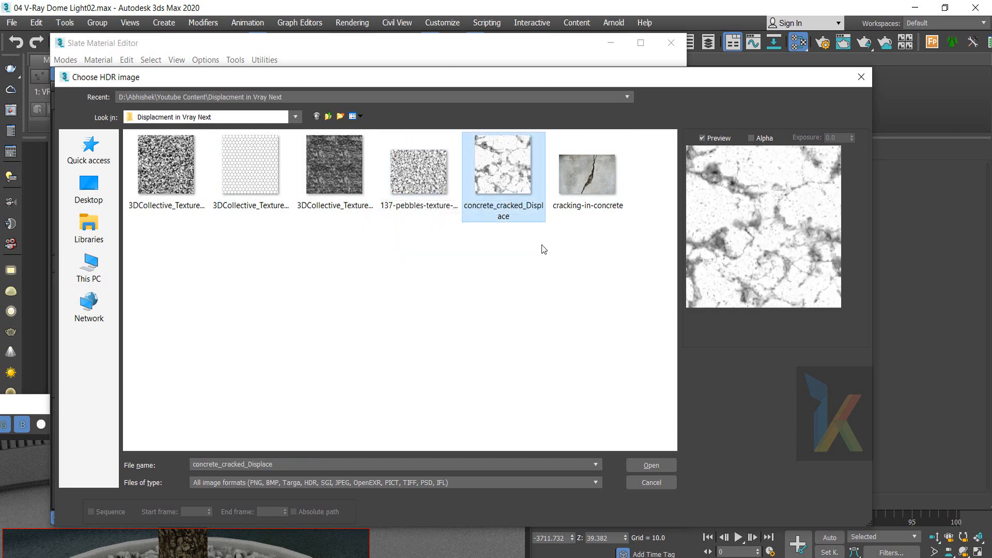
click(650, 464)
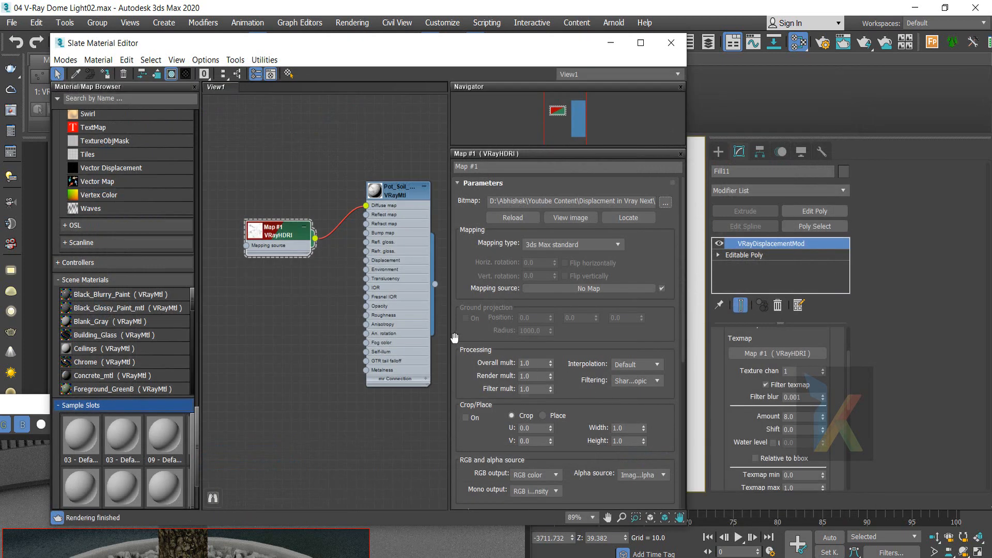
- Link the VRayHDRI map as an instance to the displacement Texmap again and re-render the planter region interactively
drag(316, 241, 778, 357)
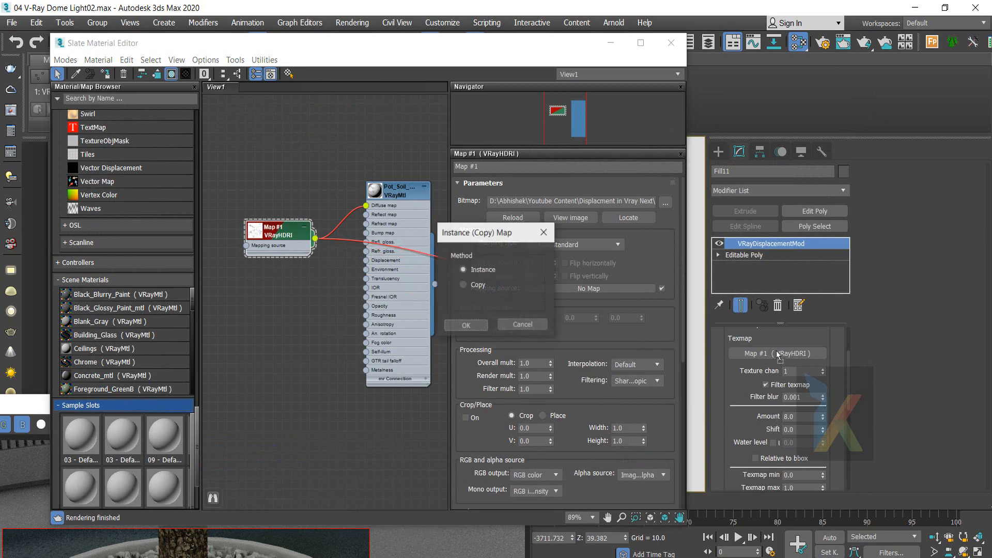
click(475, 327)
click(611, 46)
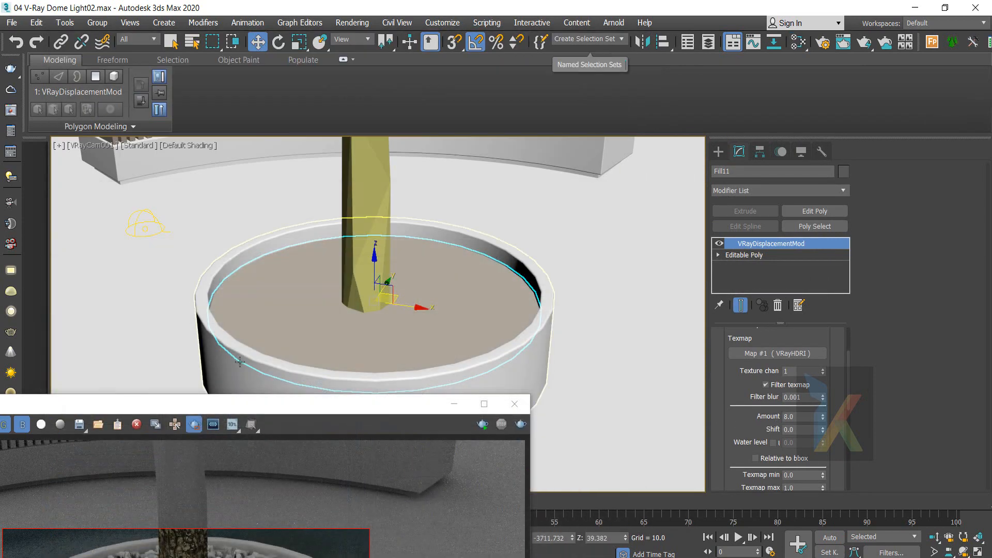
click(483, 425)
drag(378, 406, 571, 127)
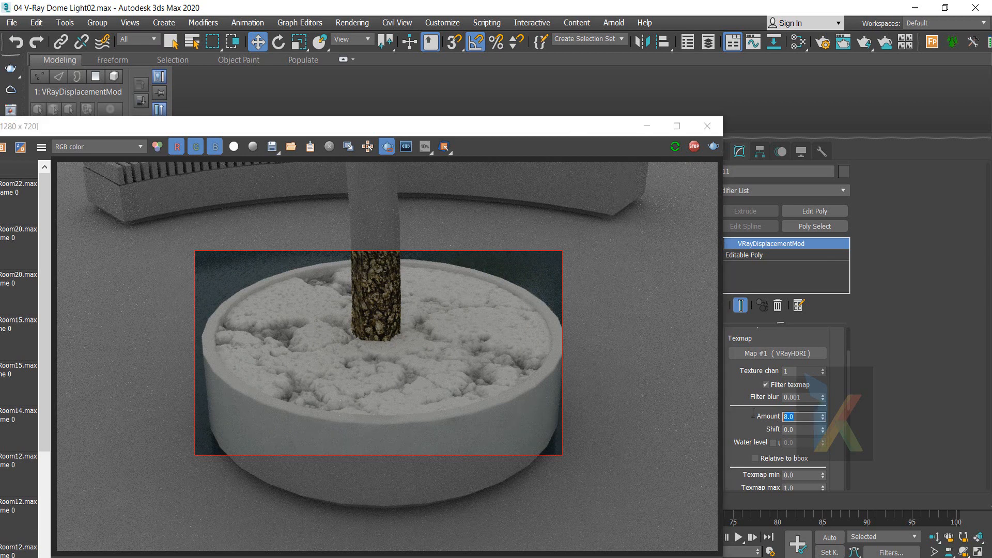
- Try a Shift value of 2 in the soil's displacement modifier
click(784, 429)
text(2)
key(Return)
- Preview the 137-pebbles-texture-seamless-hr-bump image at full size and load it as the bitmap of the soil's VRayHDRI map
click(646, 127)
key(m)
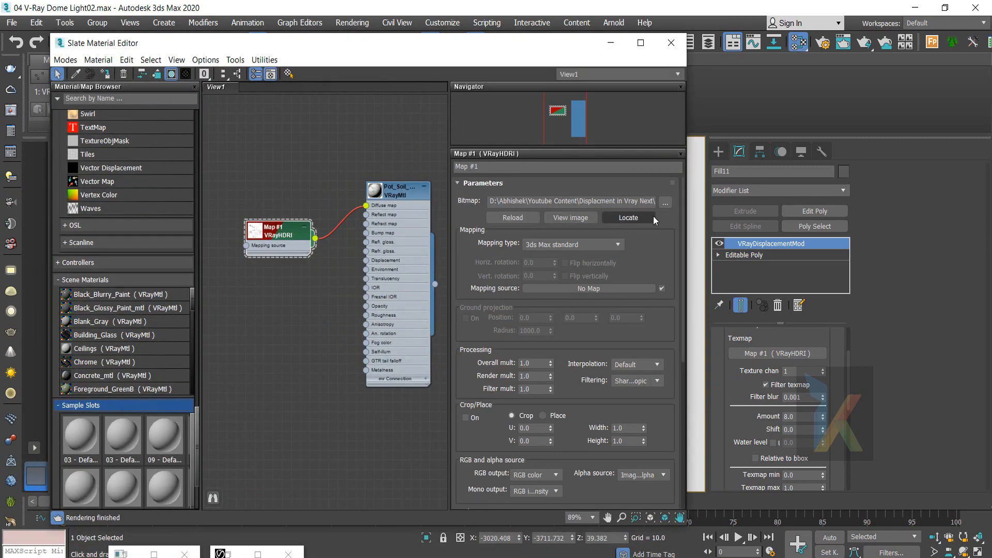
click(666, 201)
click(416, 170)
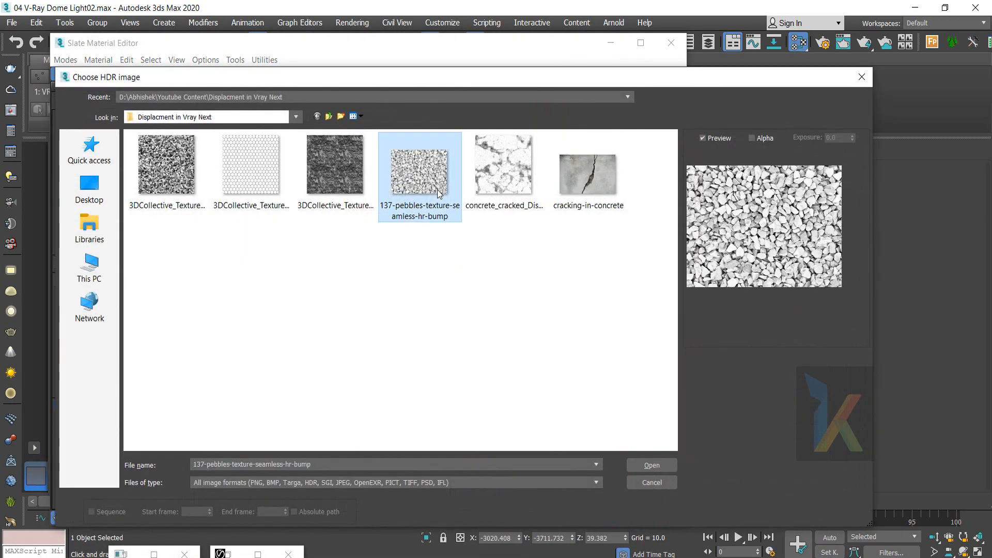
right_click(438, 137)
click(478, 168)
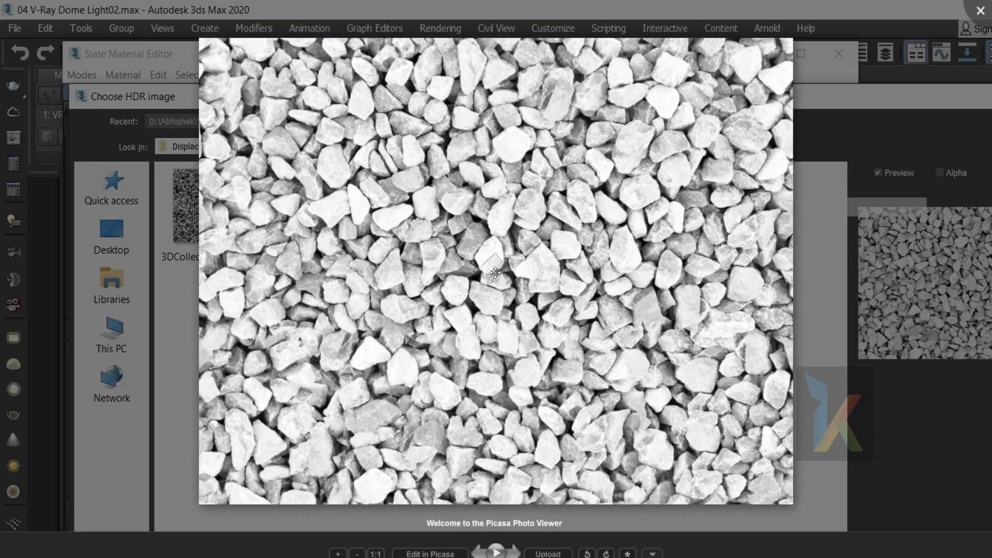
key(Escape)
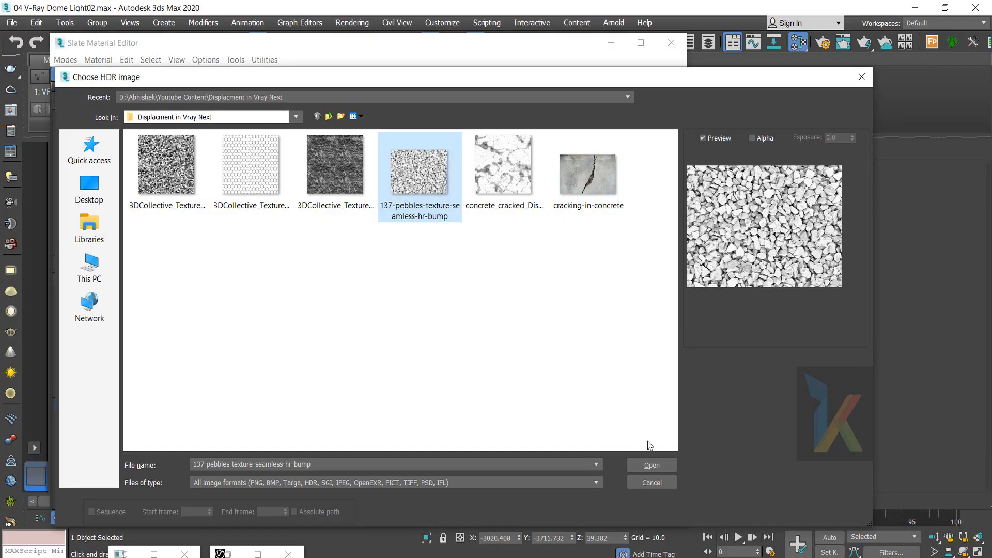
click(643, 464)
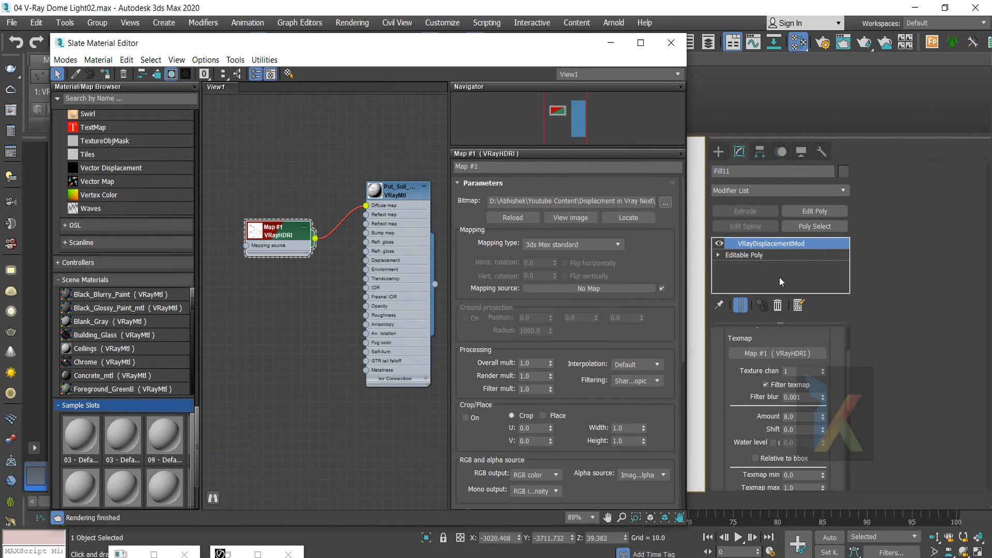
- Bring back the frame buffer and examine the displaced pebbles in the planter region up close
click(611, 43)
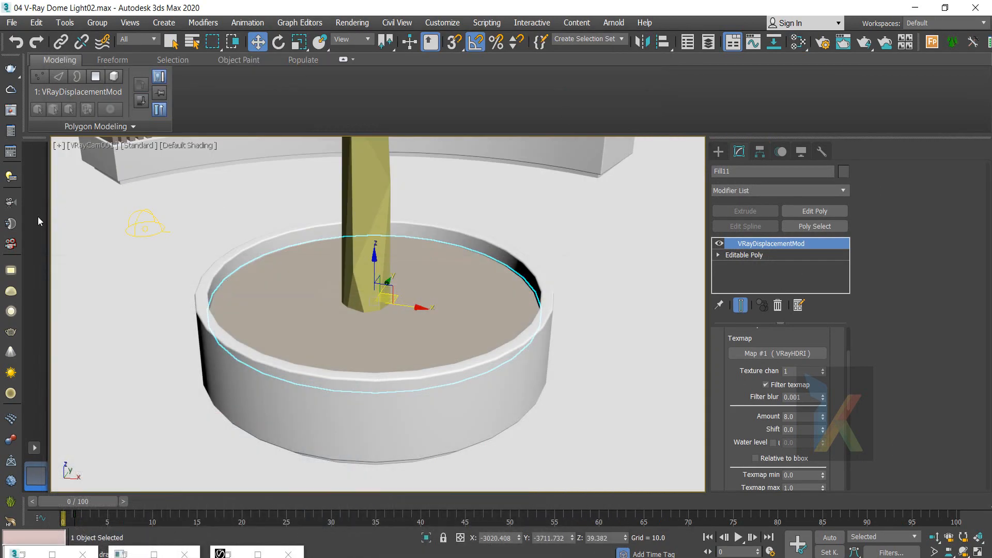
click(12, 110)
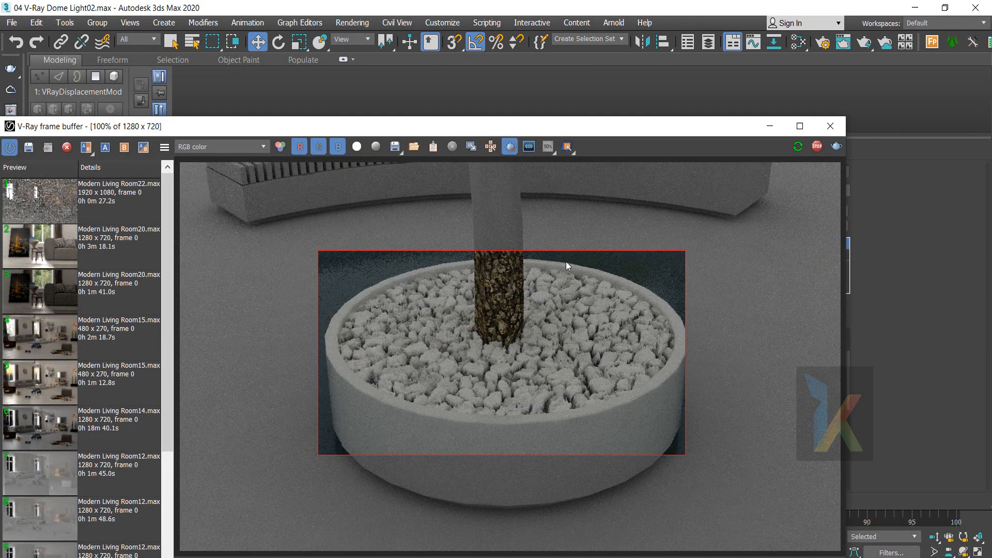
scroll(616, 371, up, 1)
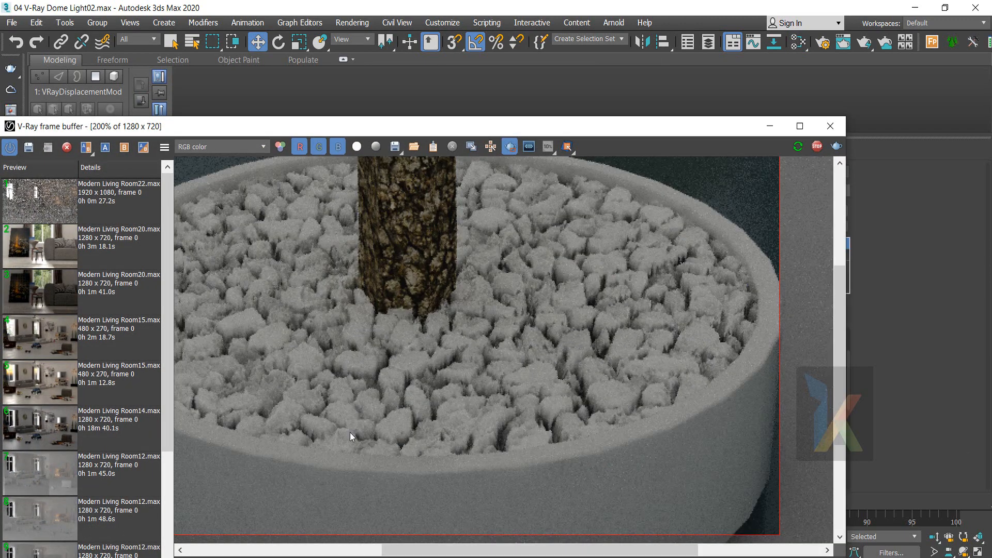
scroll(616, 343, down, 1)
- Move the frame buffer off the modifier settings and set the soil's displacement Amount to 5
drag(684, 129, 425, 78)
double_click(798, 417)
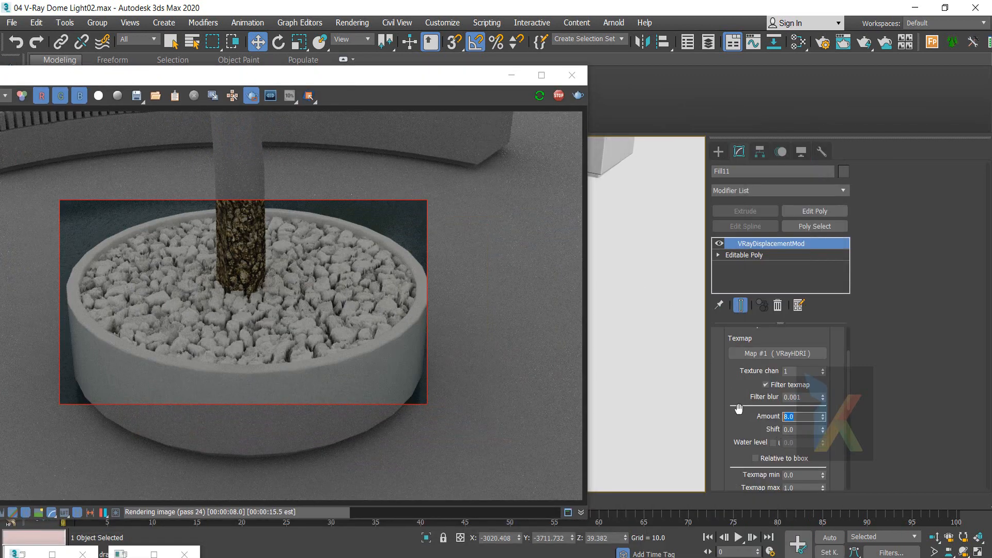
text(5)
key(Return)
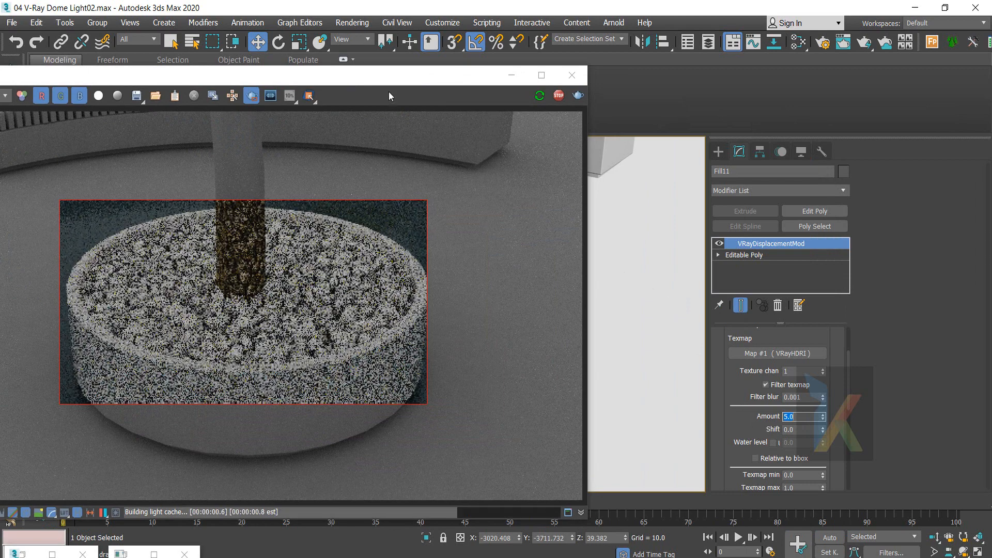
- Set the 3D mapping Edge length of the soil's displacement to 8 pixels and examine the rendered pebbles up close
drag(387, 76, 553, 78)
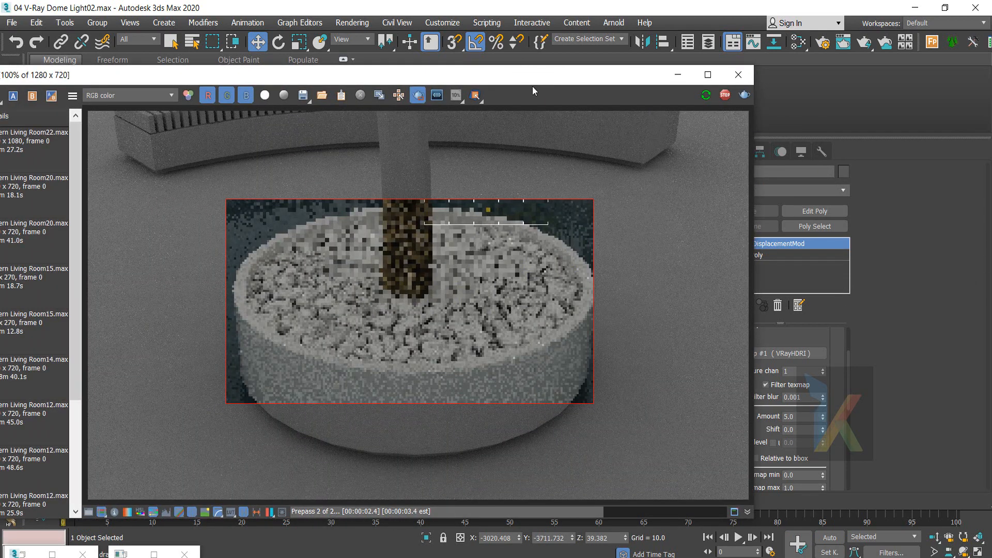
drag(534, 83, 491, 52)
drag(744, 405, 749, 290)
drag(732, 393, 731, 331)
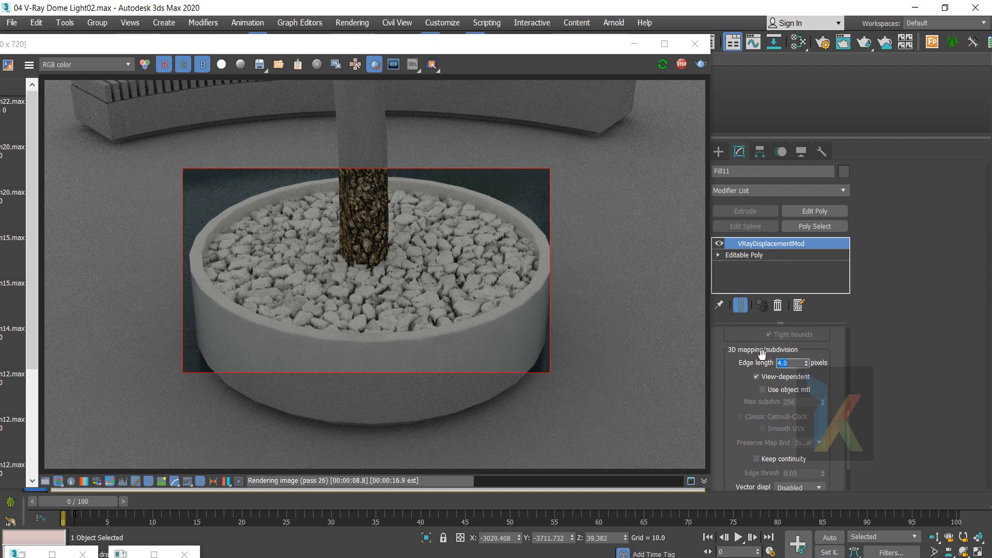
key(Return)
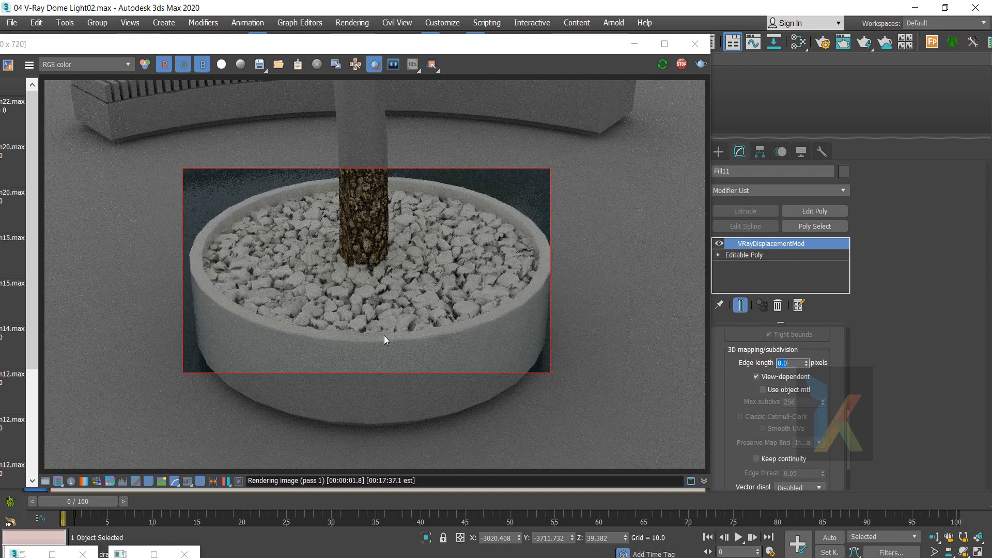
scroll(395, 322, up, 1)
middle_drag(454, 352, 466, 430)
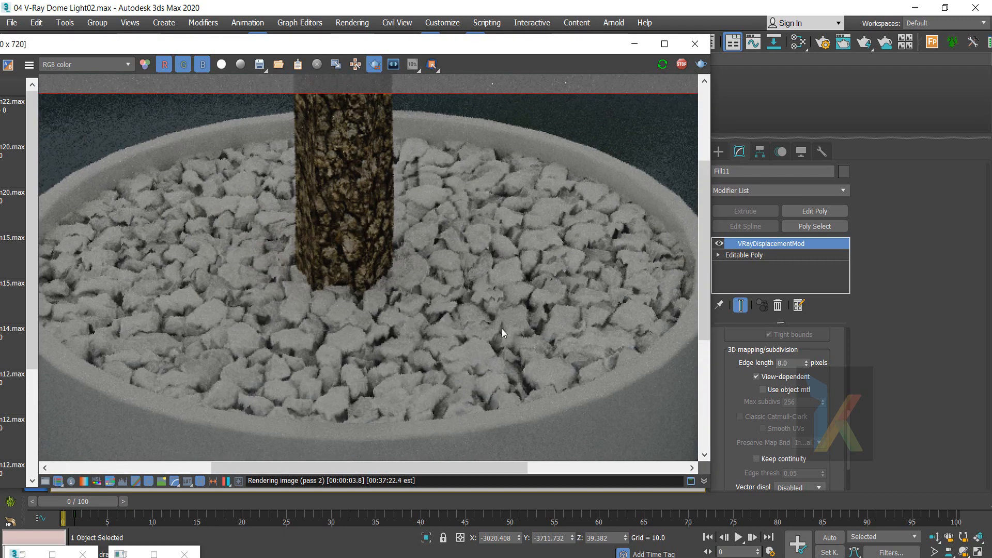
middle_drag(501, 327, 504, 361)
scroll(359, 346, down, 1)
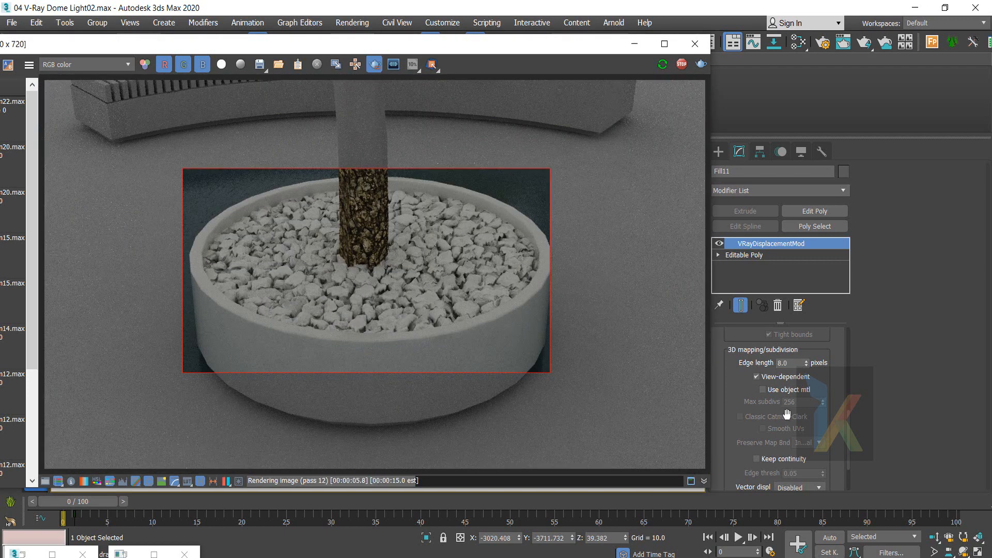
- Set the soil's displacement Amount to 6 and review the modifier's remaining parameters up to the mapping type
scroll(729, 456, up, 3)
scroll(728, 457, up, 2)
scroll(734, 372, up, 3)
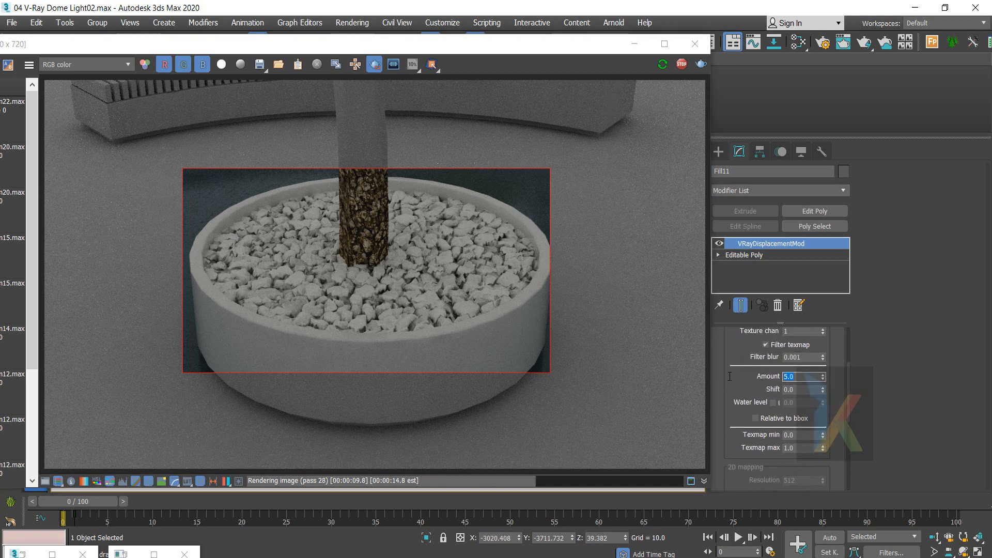
key(Return)
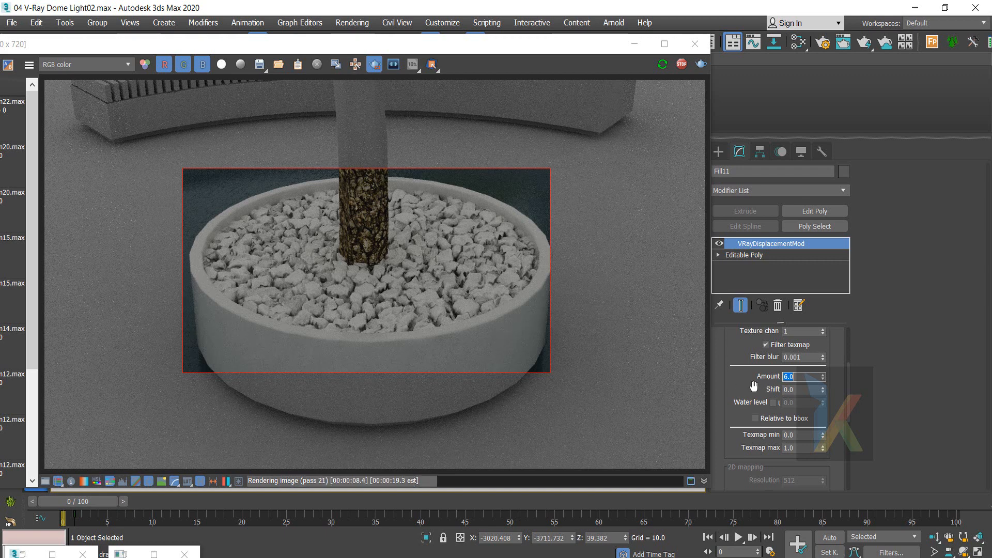
drag(753, 385, 774, 239)
drag(734, 397, 730, 421)
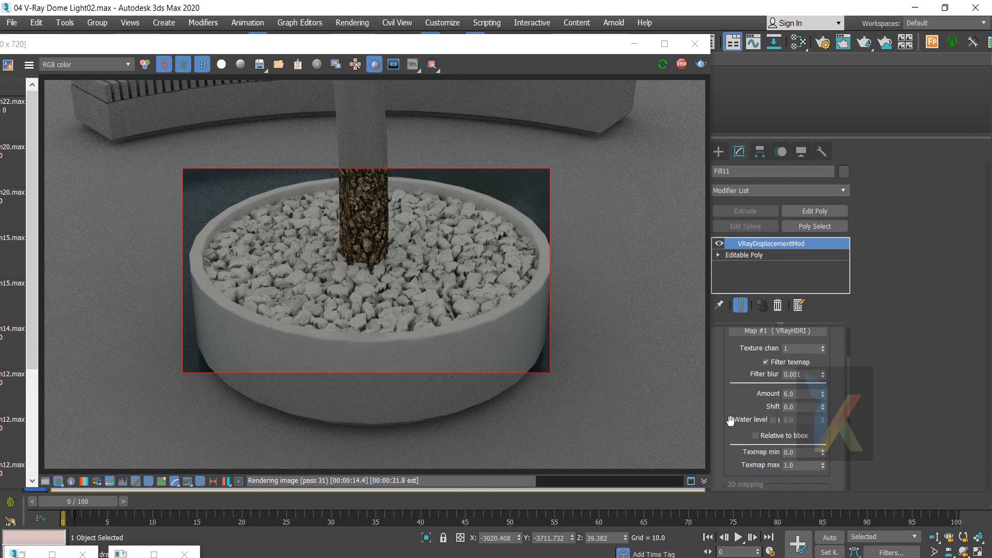
drag(739, 374, 740, 488)
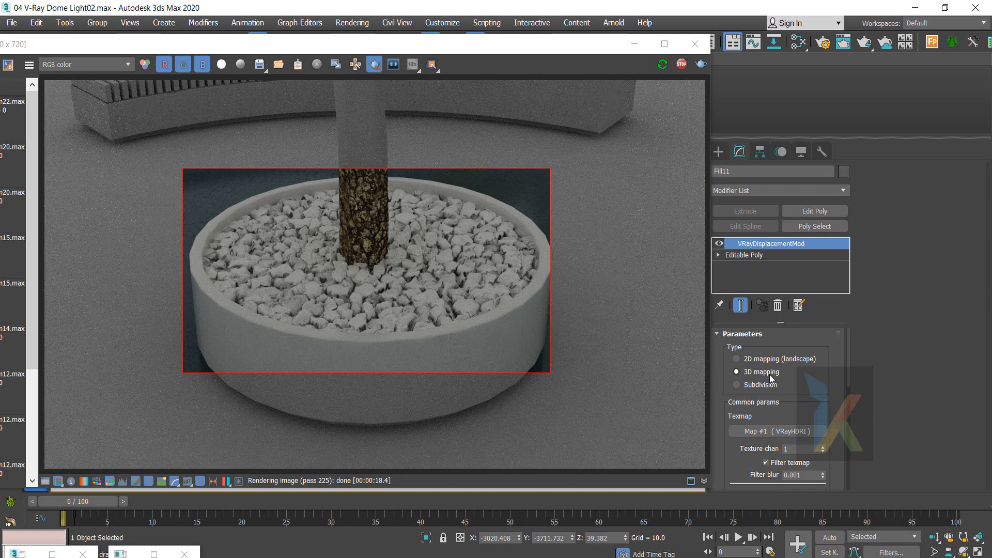
- End the interactive region render, run a full-frame production render without the region, and inspect the pebbles up close
click(680, 66)
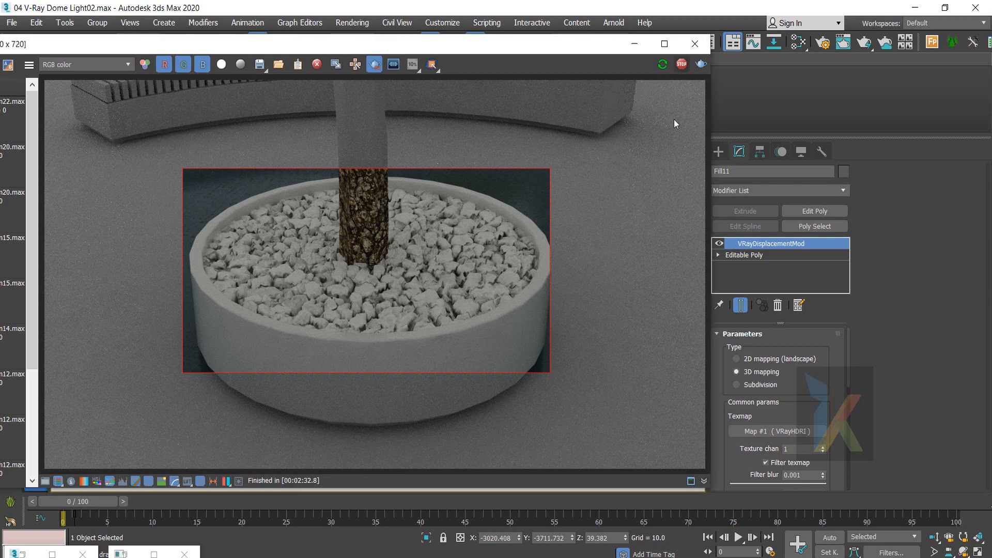
click(374, 64)
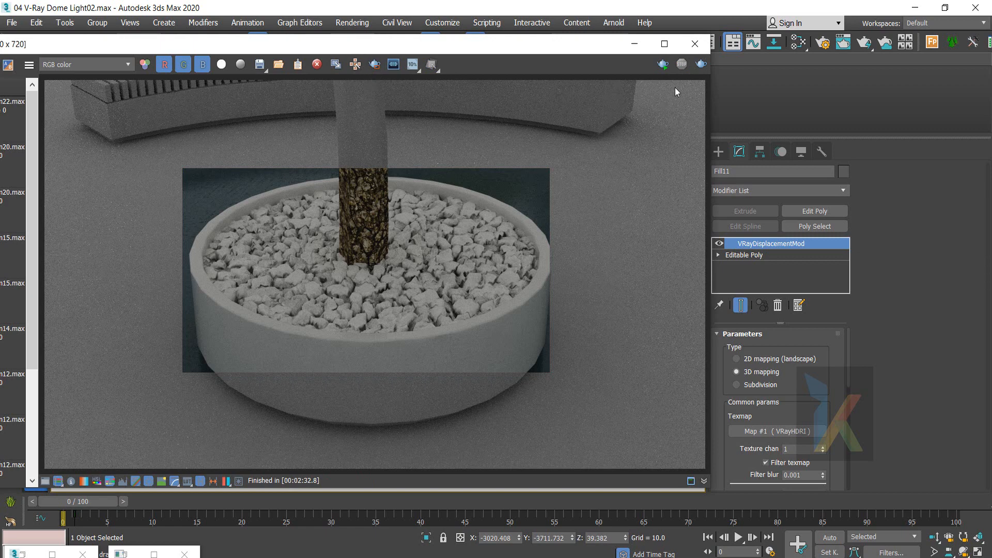
drag(540, 46, 642, 53)
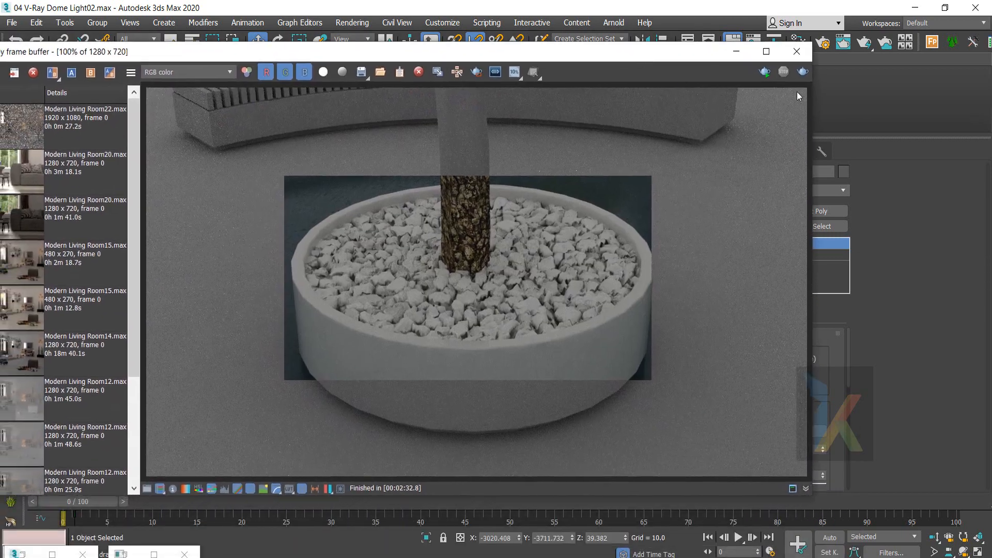
click(803, 72)
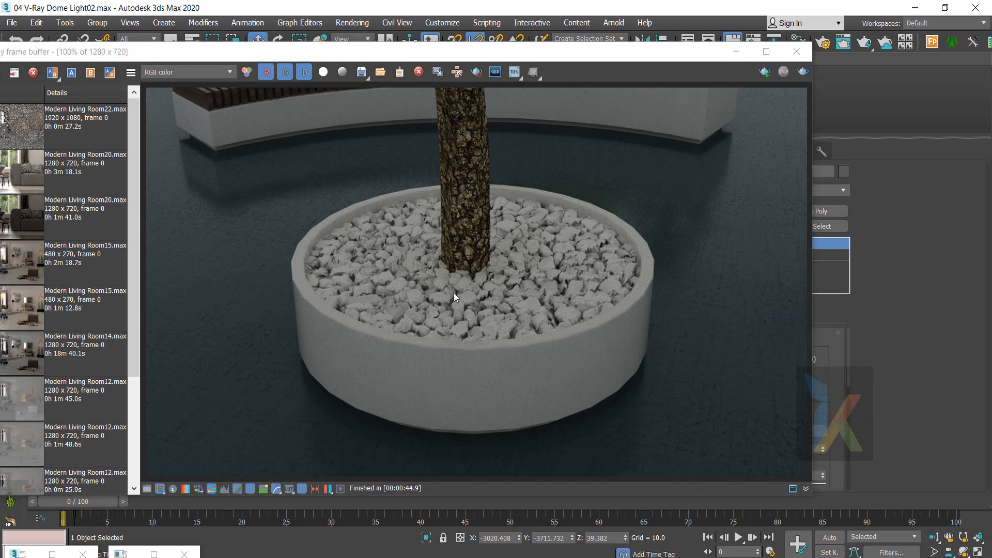
scroll(453, 293, up, 3)
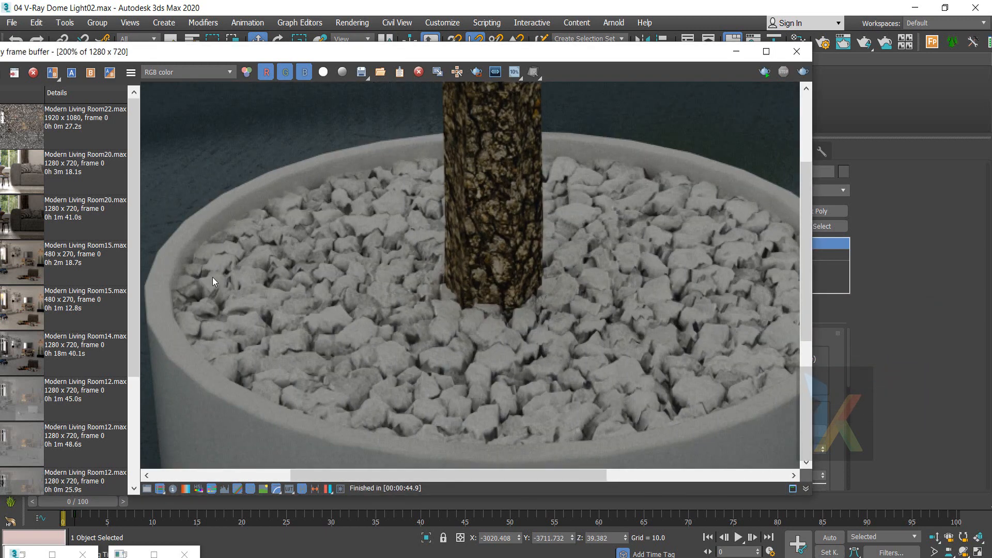
scroll(603, 234, down, 3)
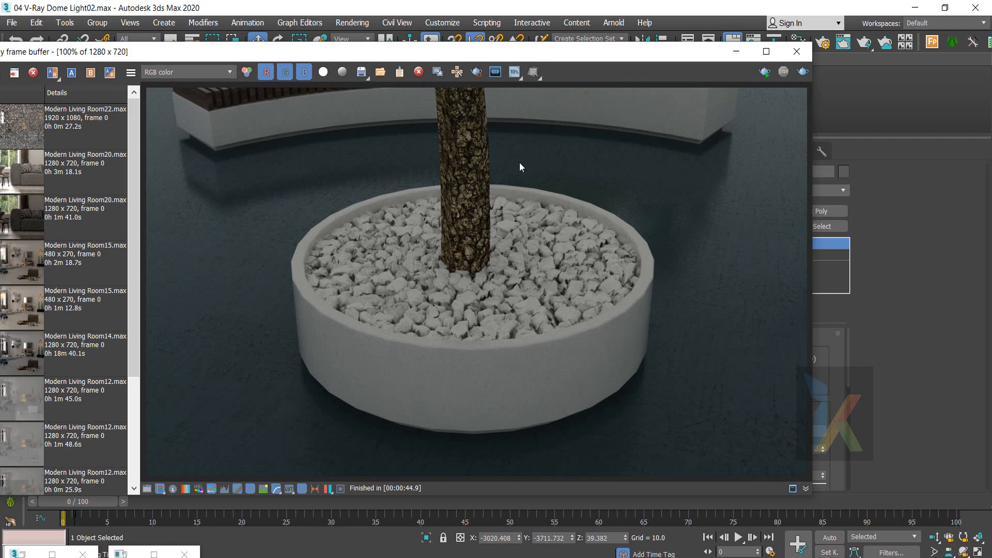
drag(510, 52, 537, 50)
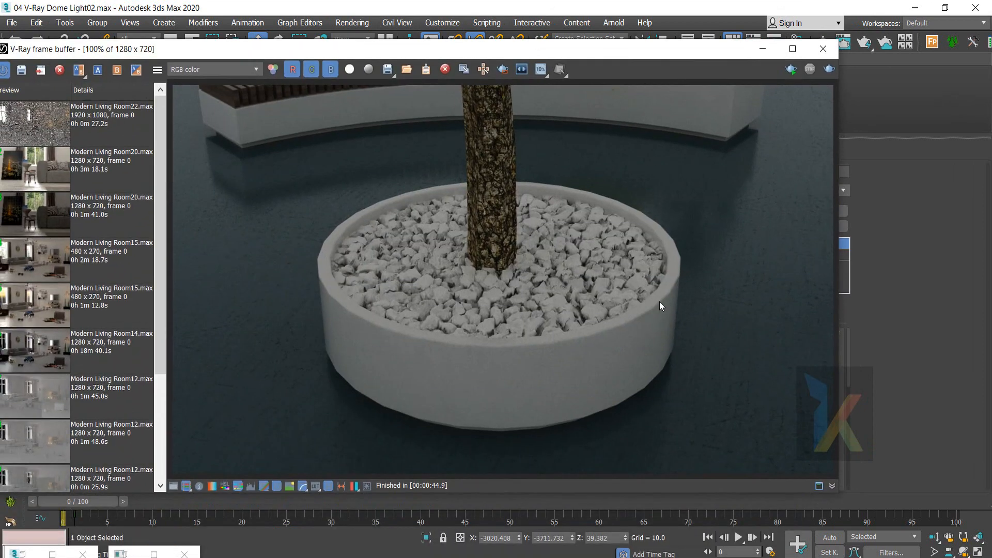